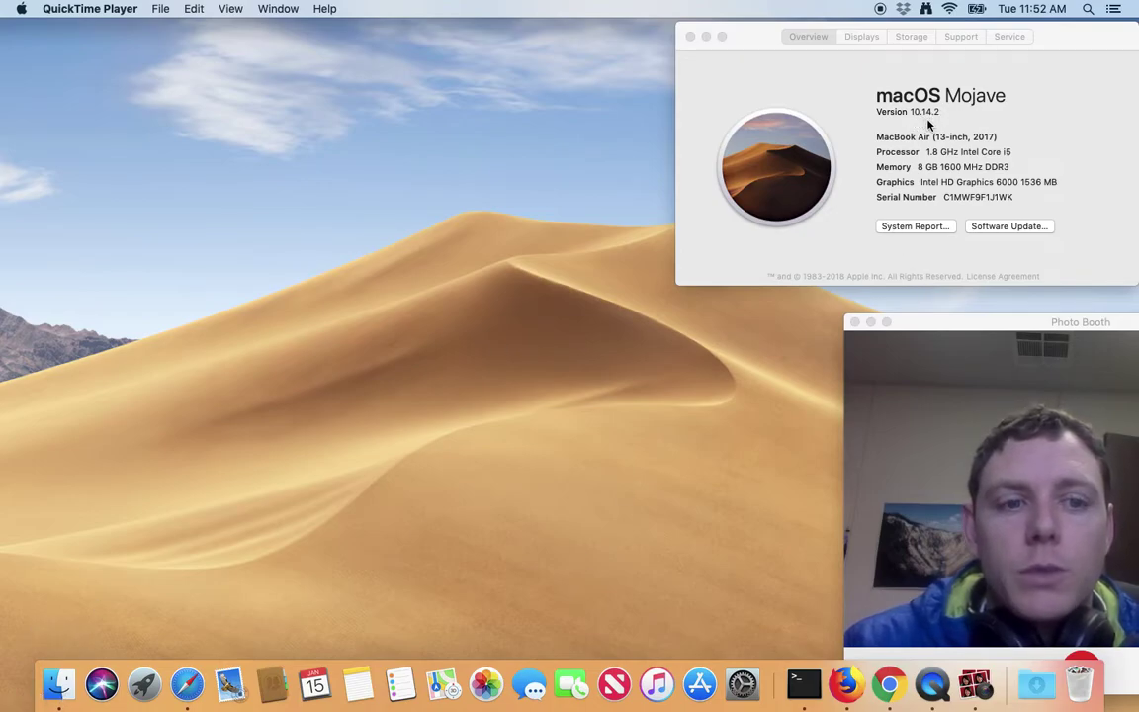
Bring Finder to the front from the Dock.
click(61, 692)
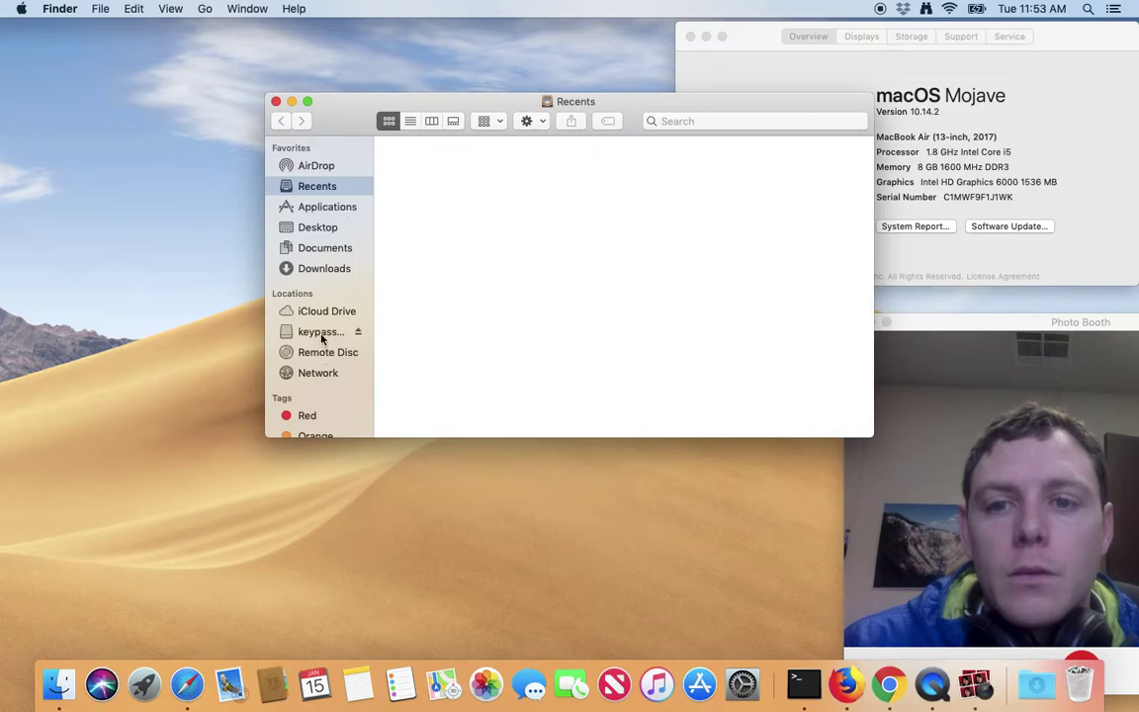
Show the keypassXKey drive in Finder, move the window to the top-left, and open Spotlight.
click(292, 331)
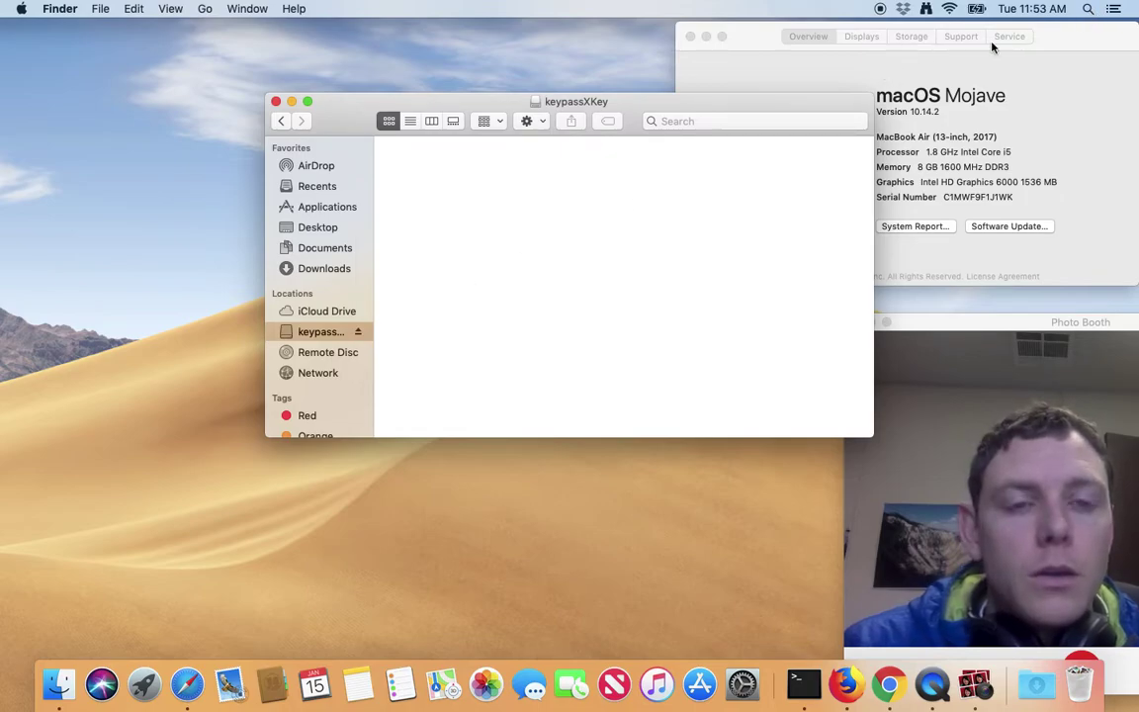
drag(704, 107, 476, 45)
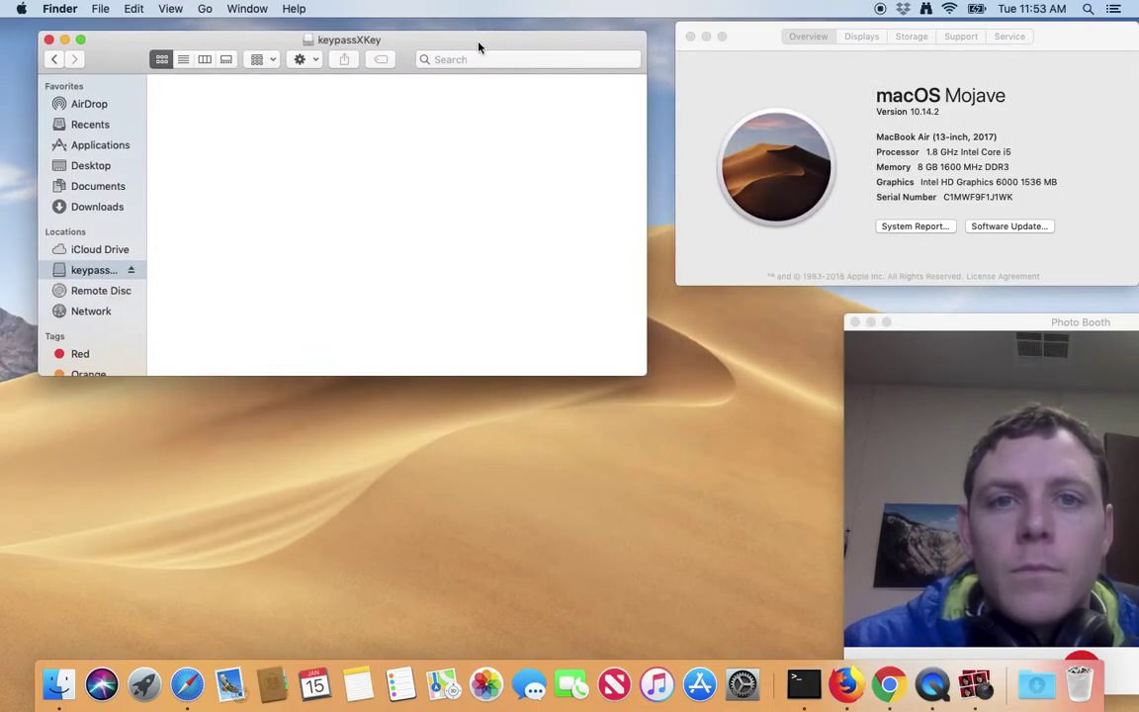
click(1086, 9)
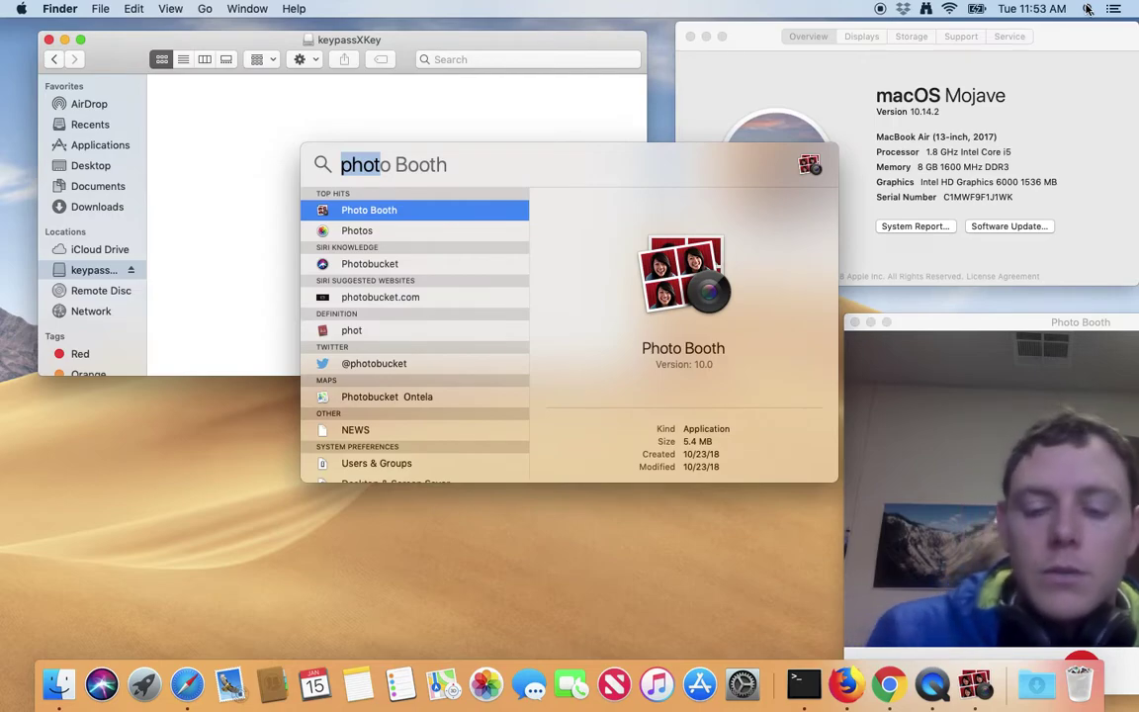
Search Spotlight for 'disk' and launch Disk Utility.
key(BackSpace)
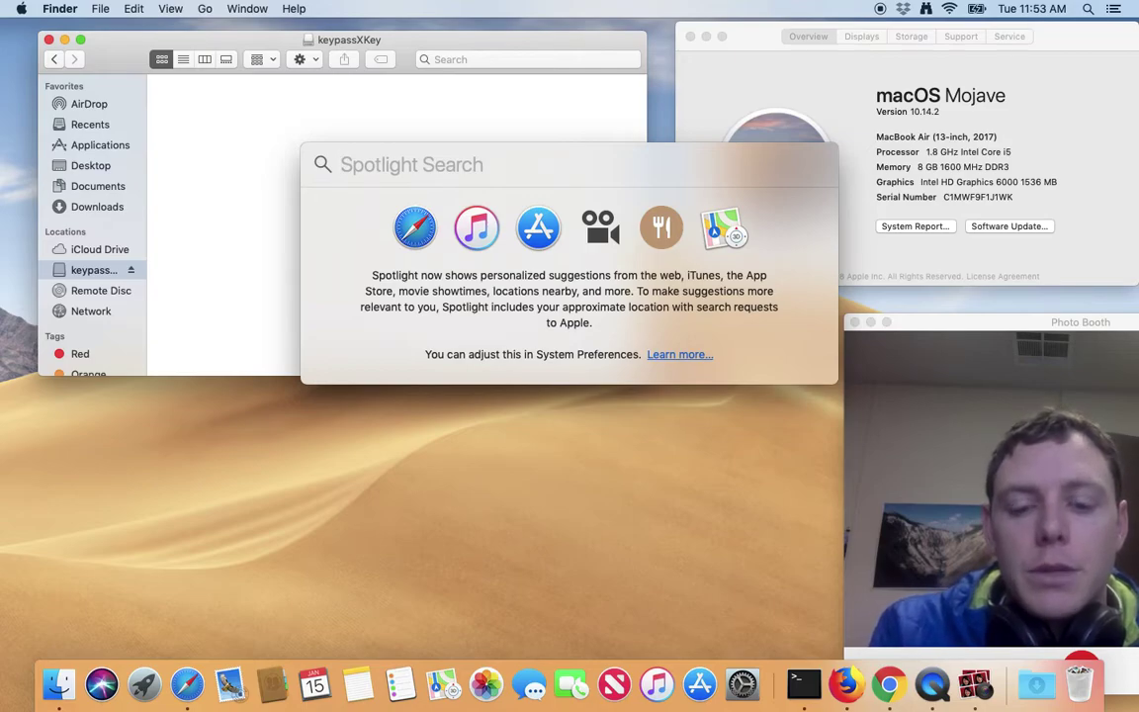
text(de)
key(BackSpace)
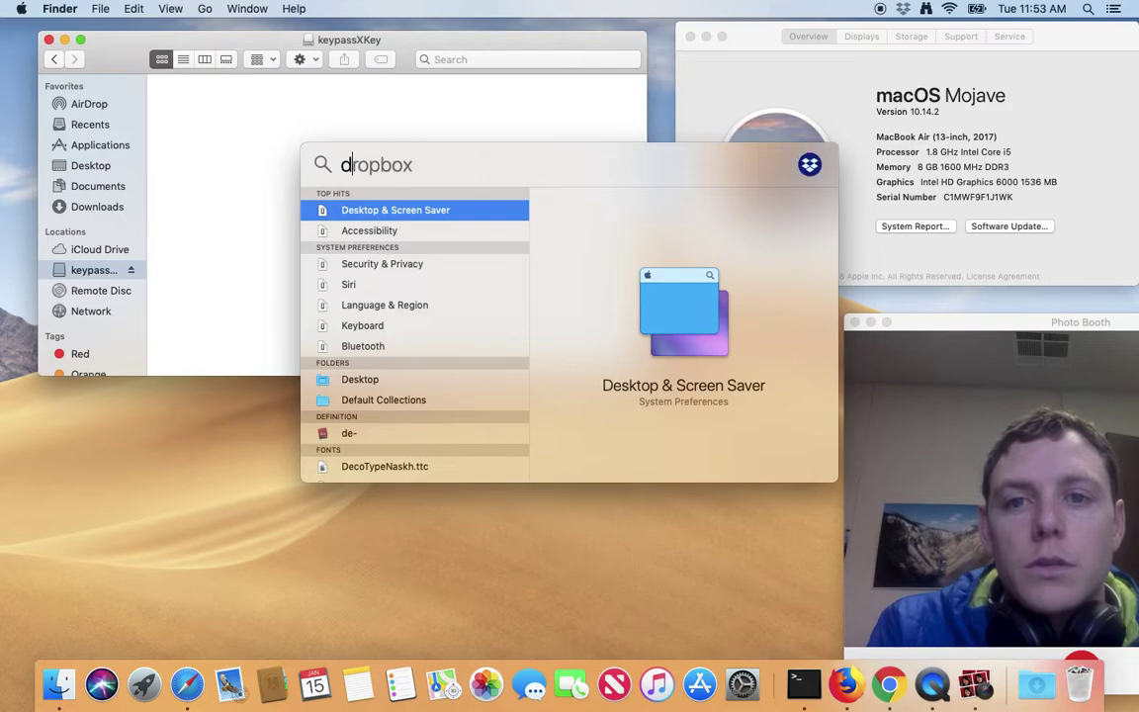
text(isk)
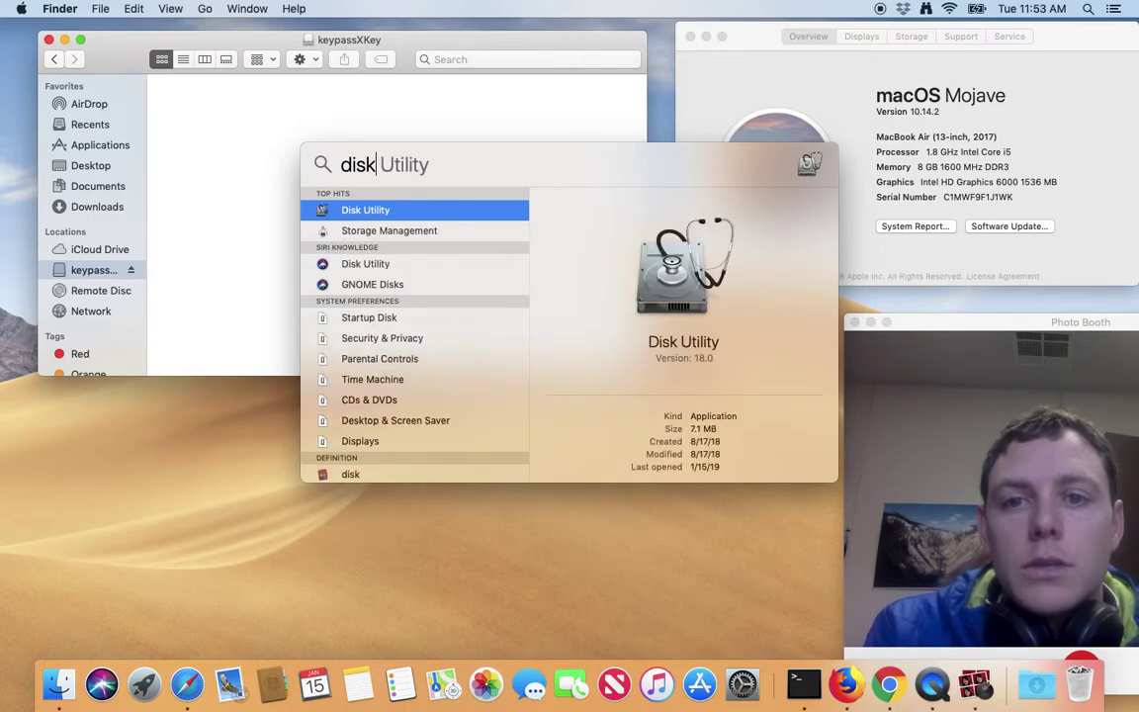
key(Return)
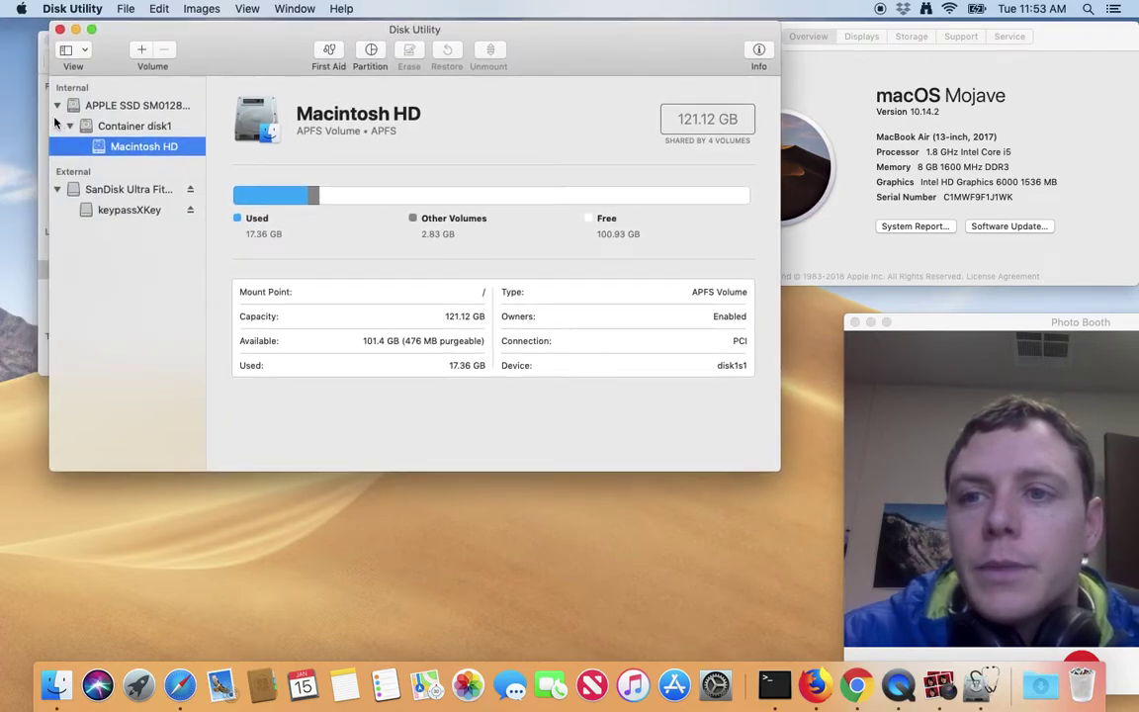
Switch the sidebar to Show All Devices and select the SanDisk Ultra Fit Media disk.
click(86, 52)
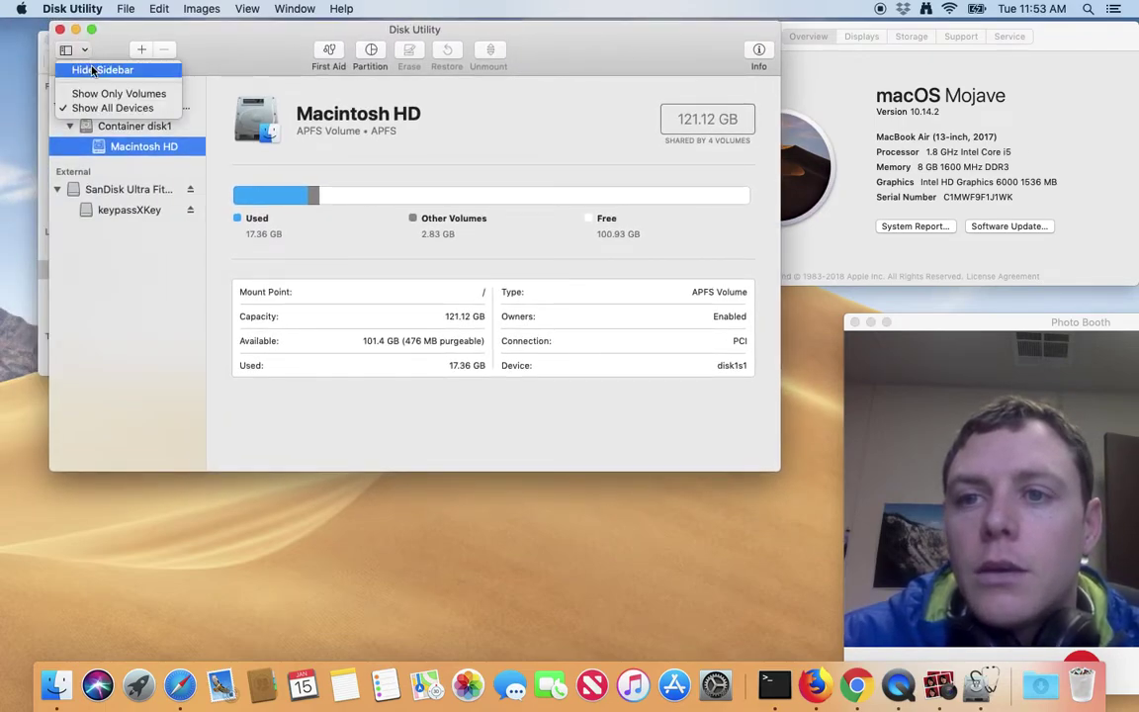
click(92, 95)
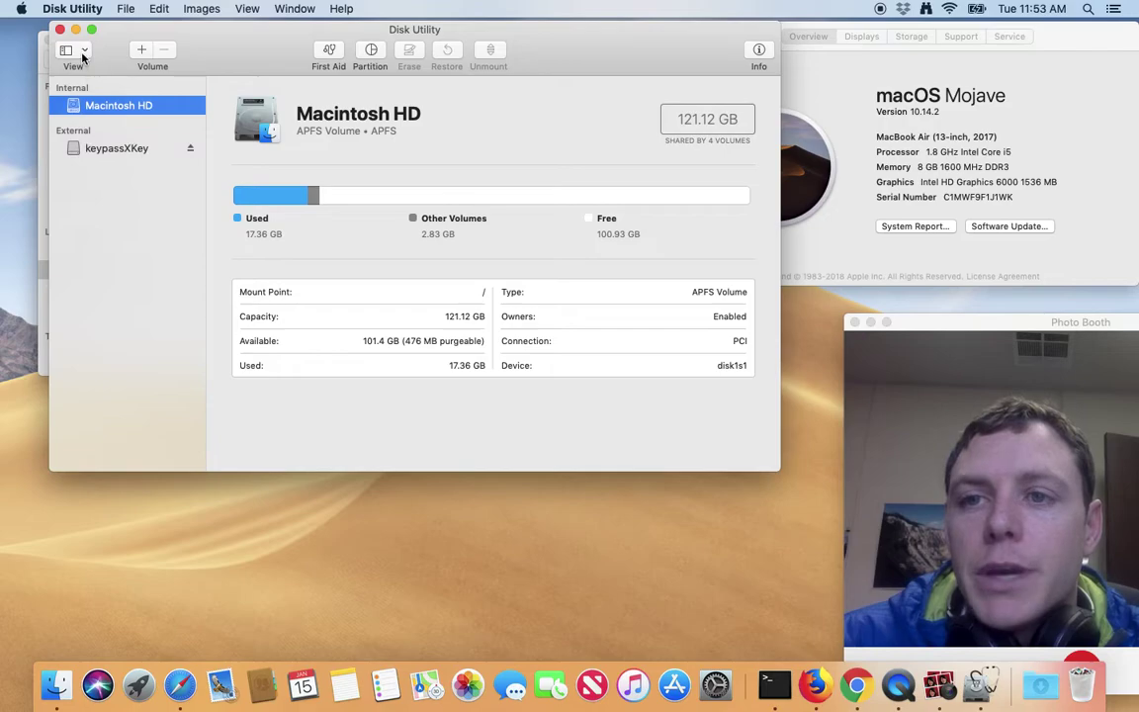
click(85, 54)
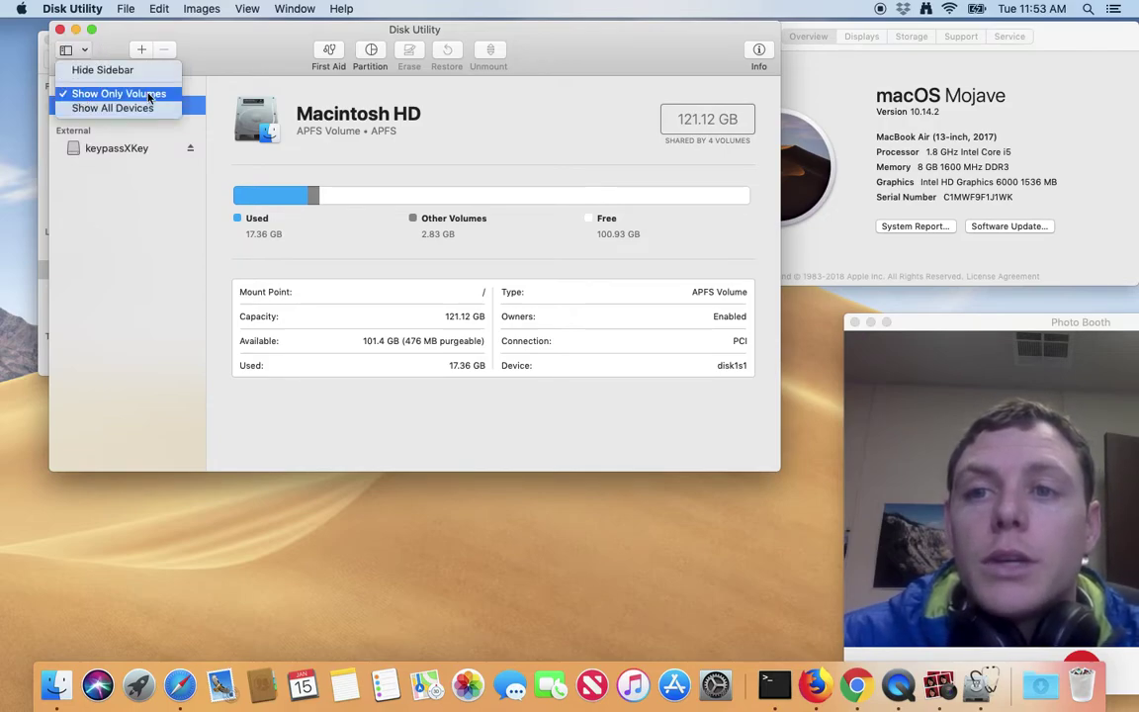
click(106, 53)
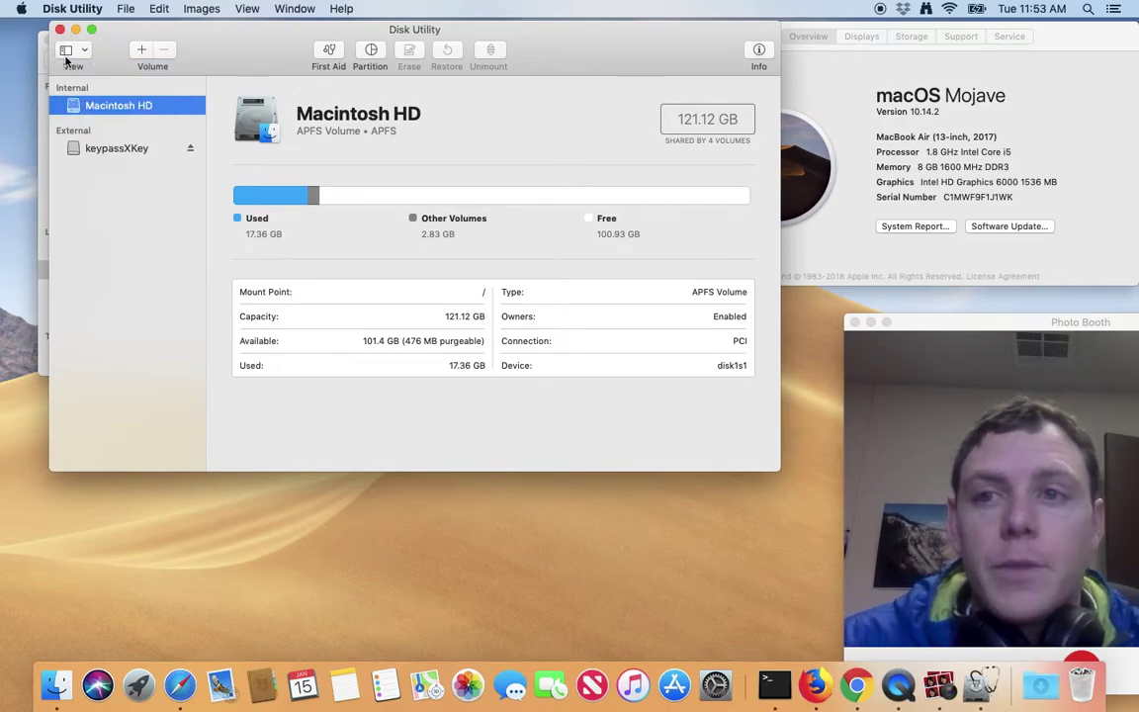
click(67, 50)
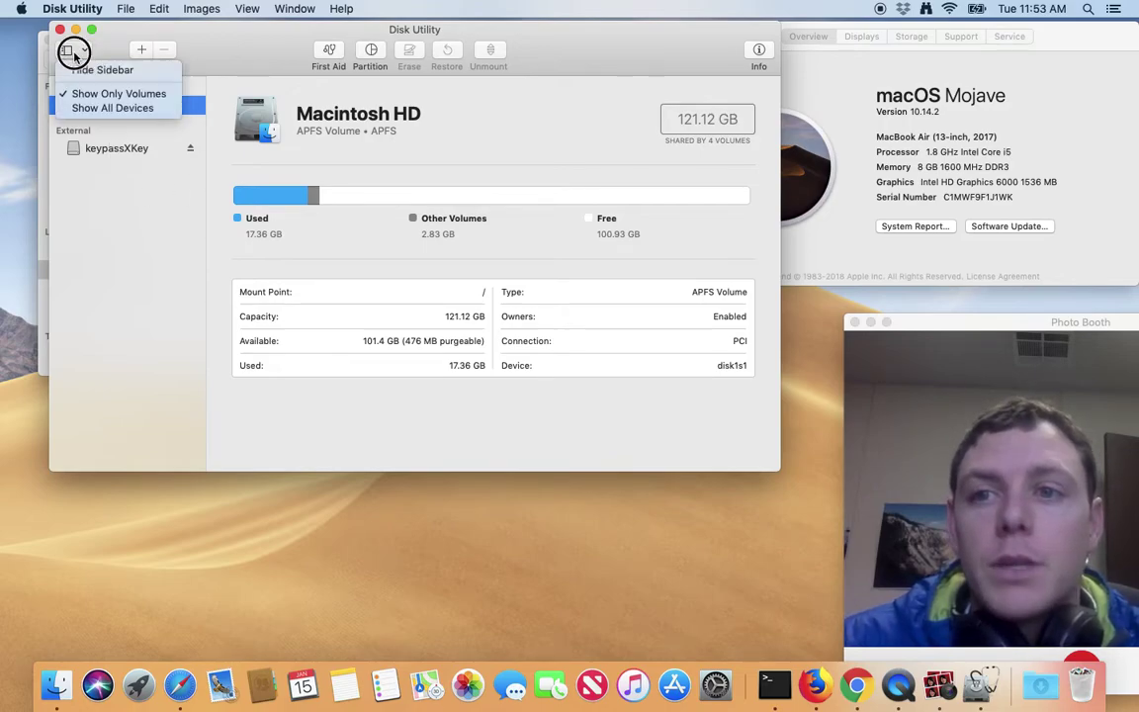
click(87, 112)
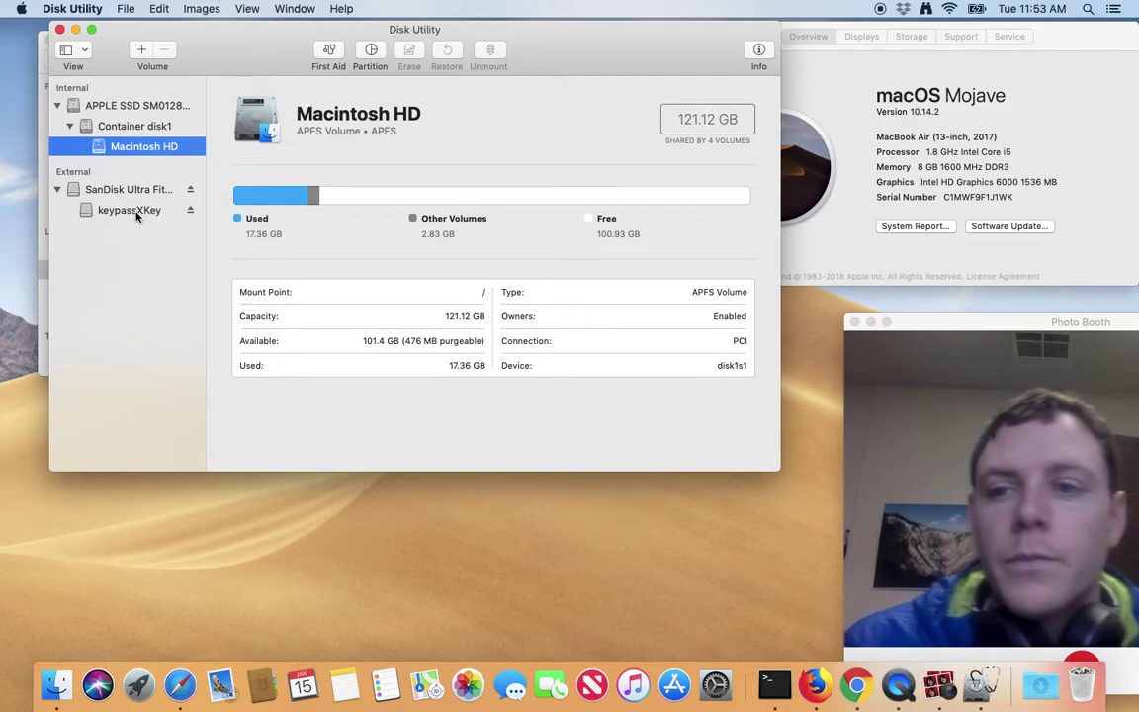
click(108, 190)
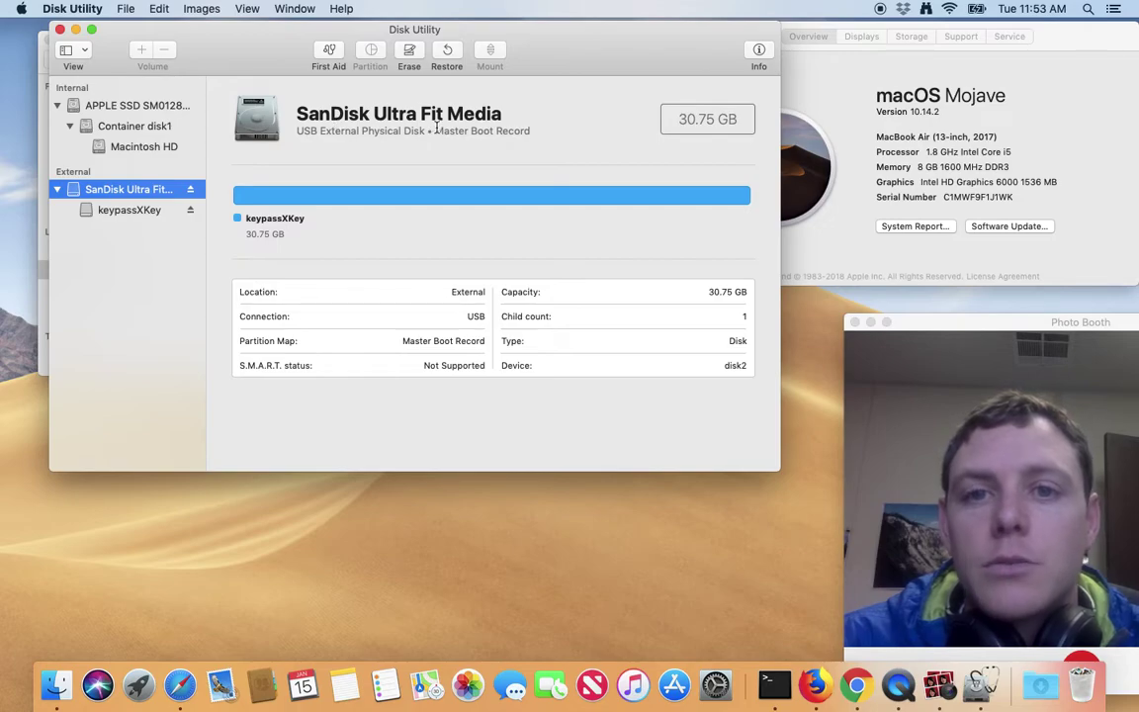
Compare the keypassXKey volume and SanDisk disk details, then bring up Erase for the SanDisk disk.
click(126, 210)
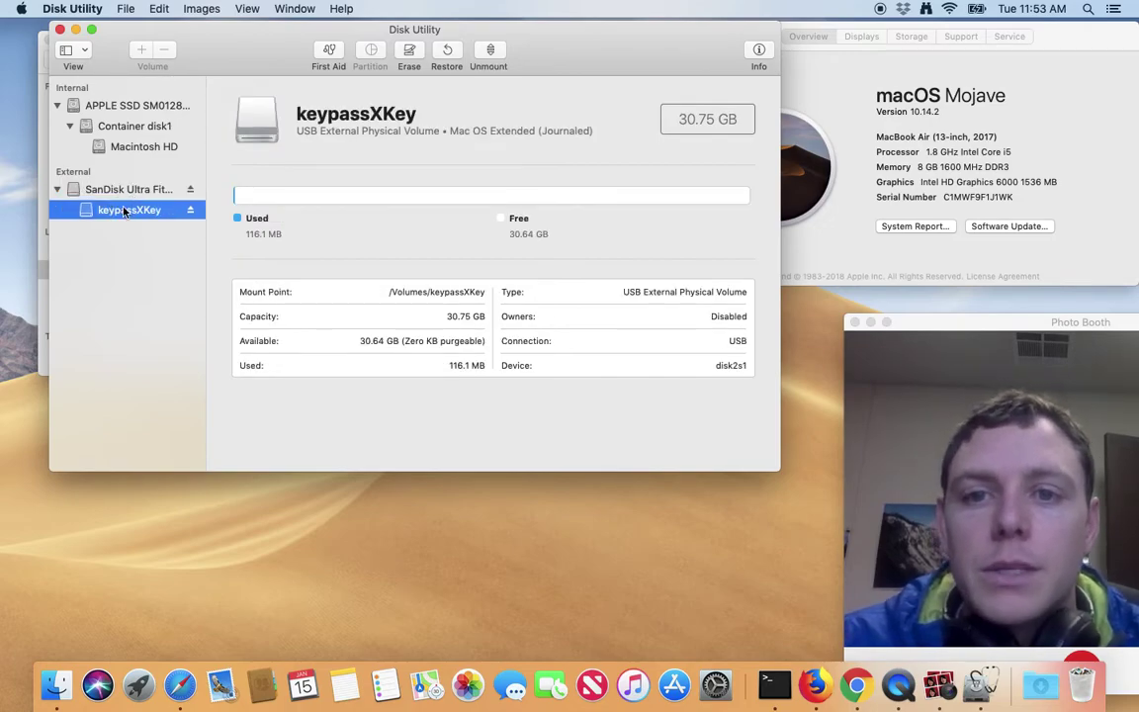
click(116, 190)
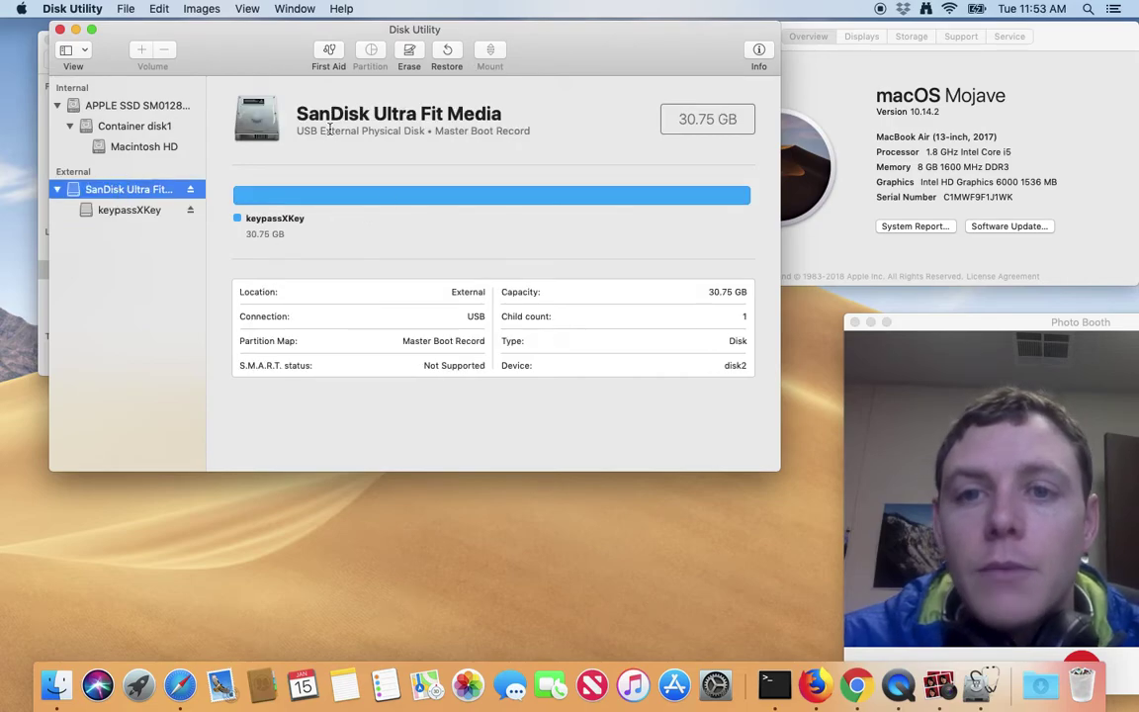
click(117, 212)
click(305, 114)
key(super+c)
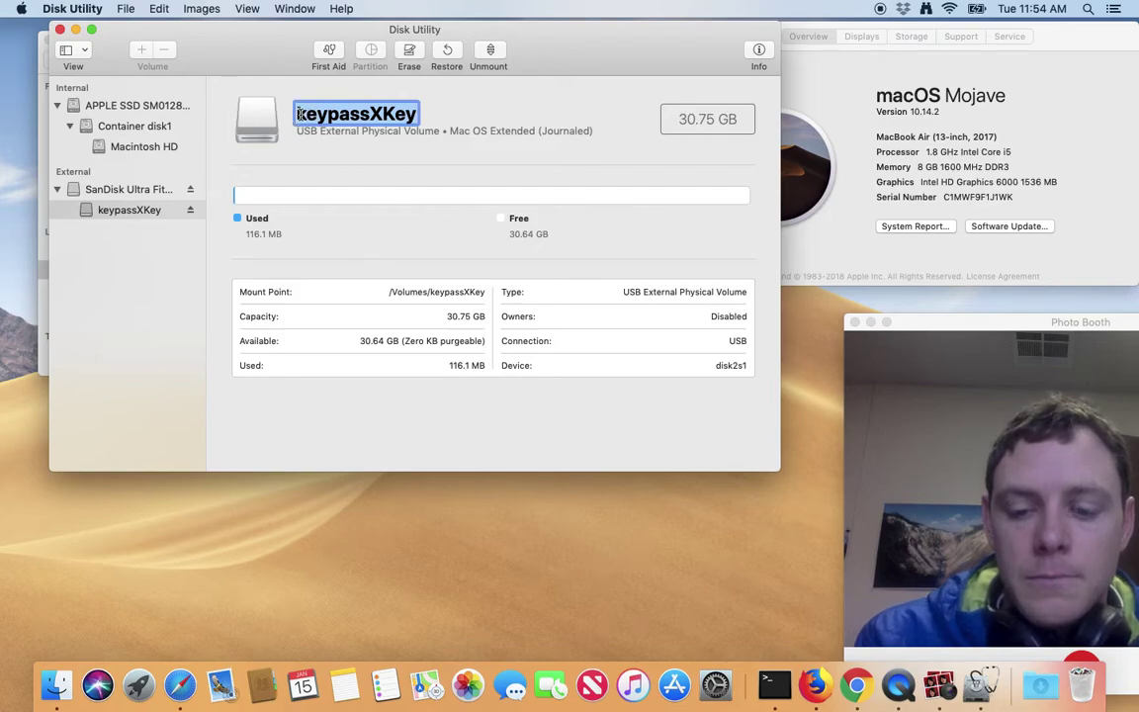
click(135, 190)
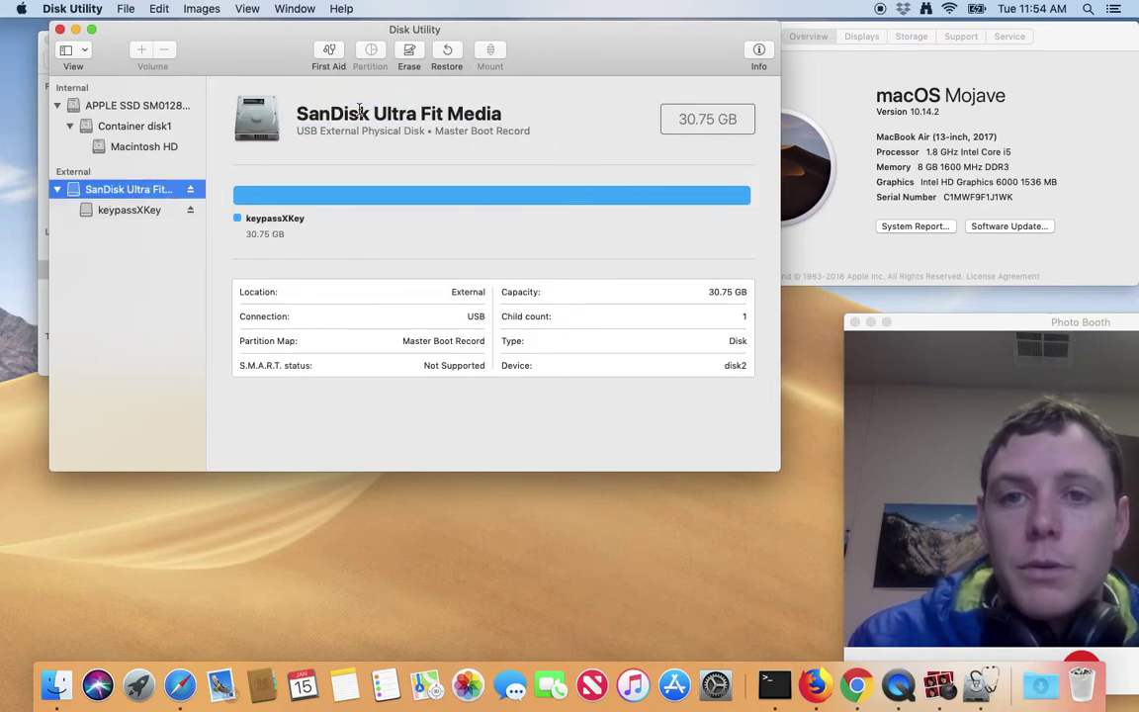
click(407, 56)
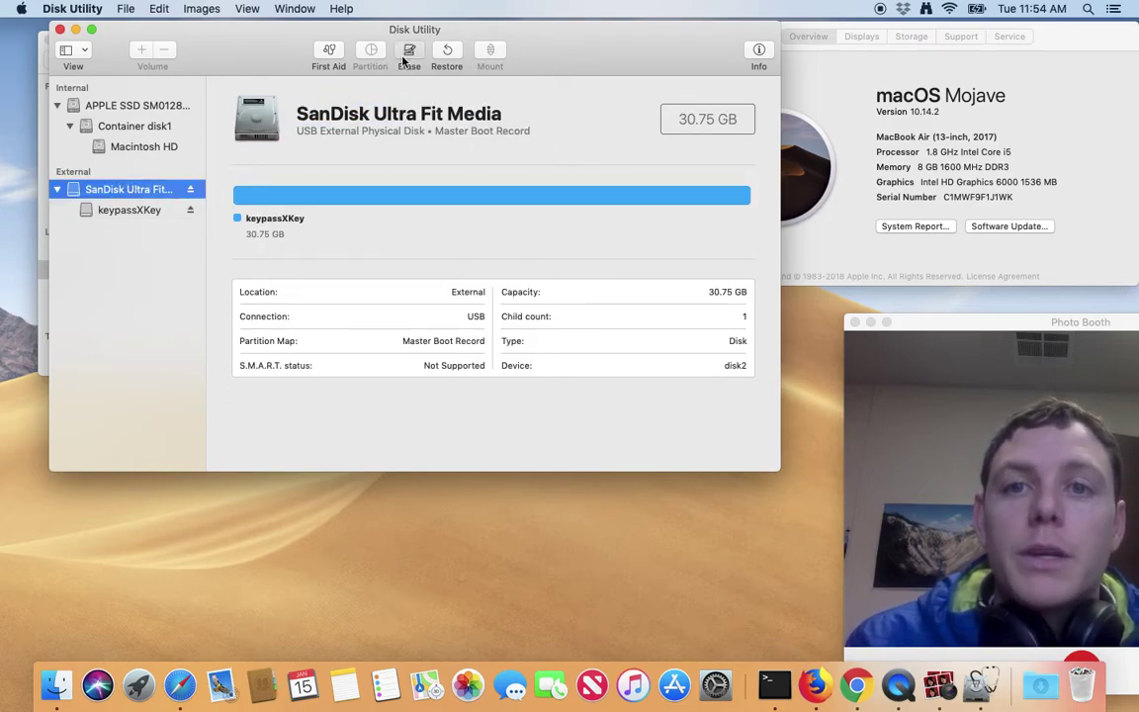
Name the drive keypassXKey, choose GUID Partition Map, and leave the format unchanged.
key(super+v)
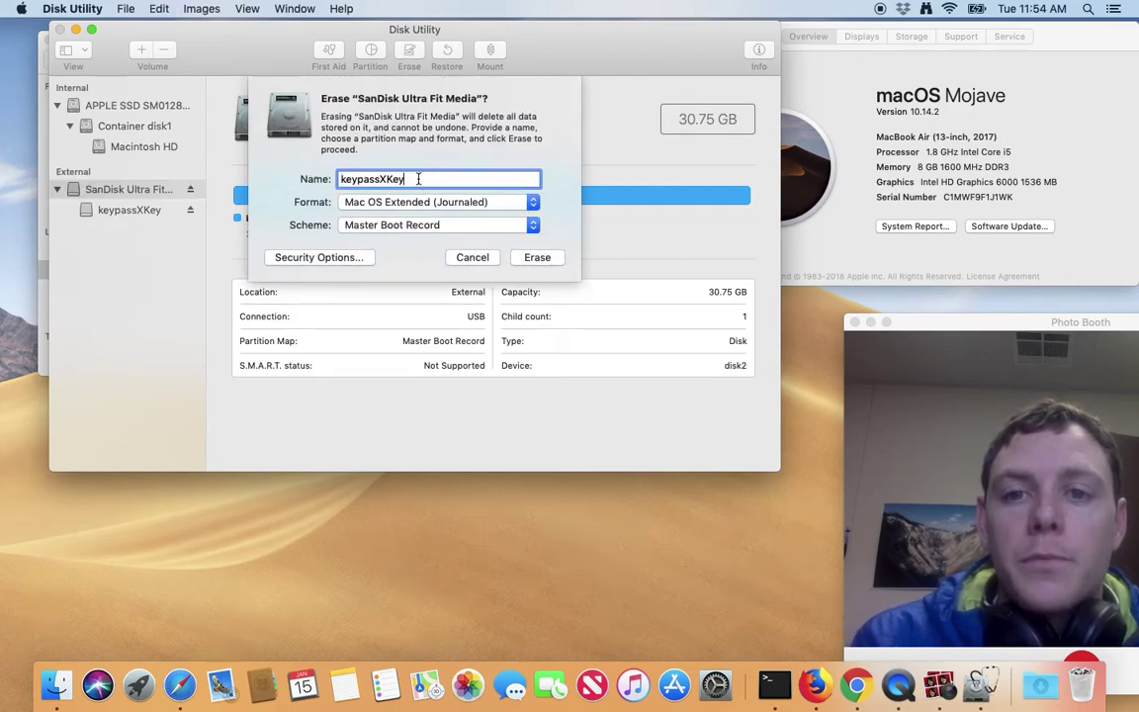
click(420, 225)
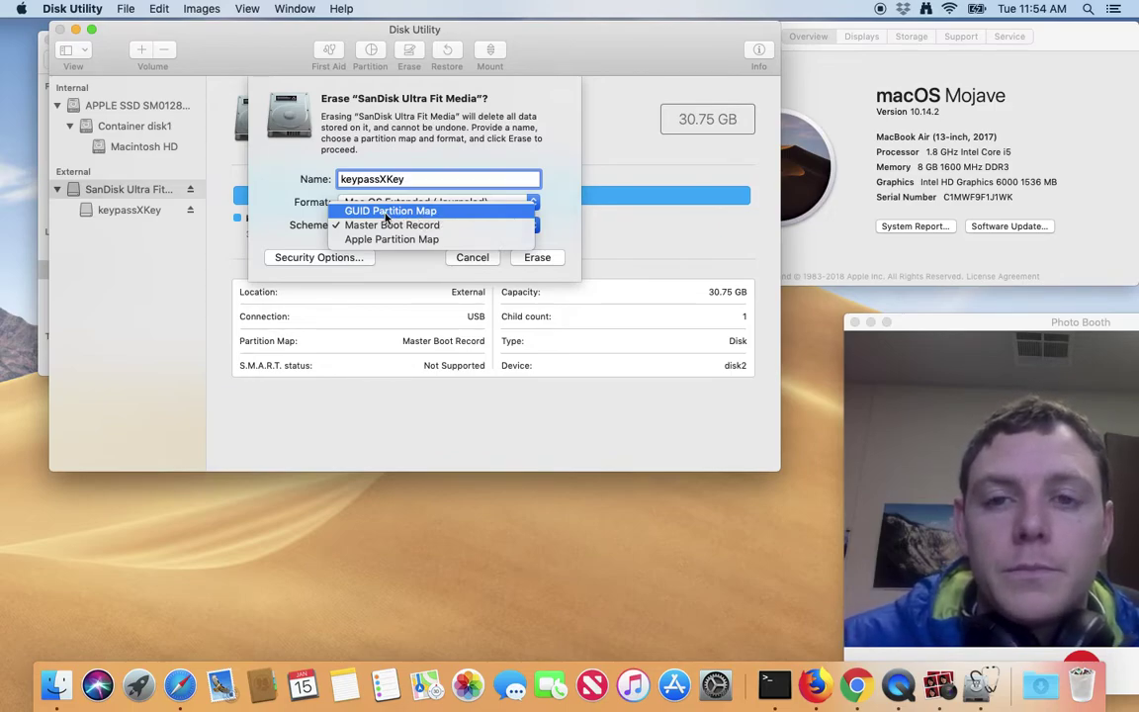
click(386, 211)
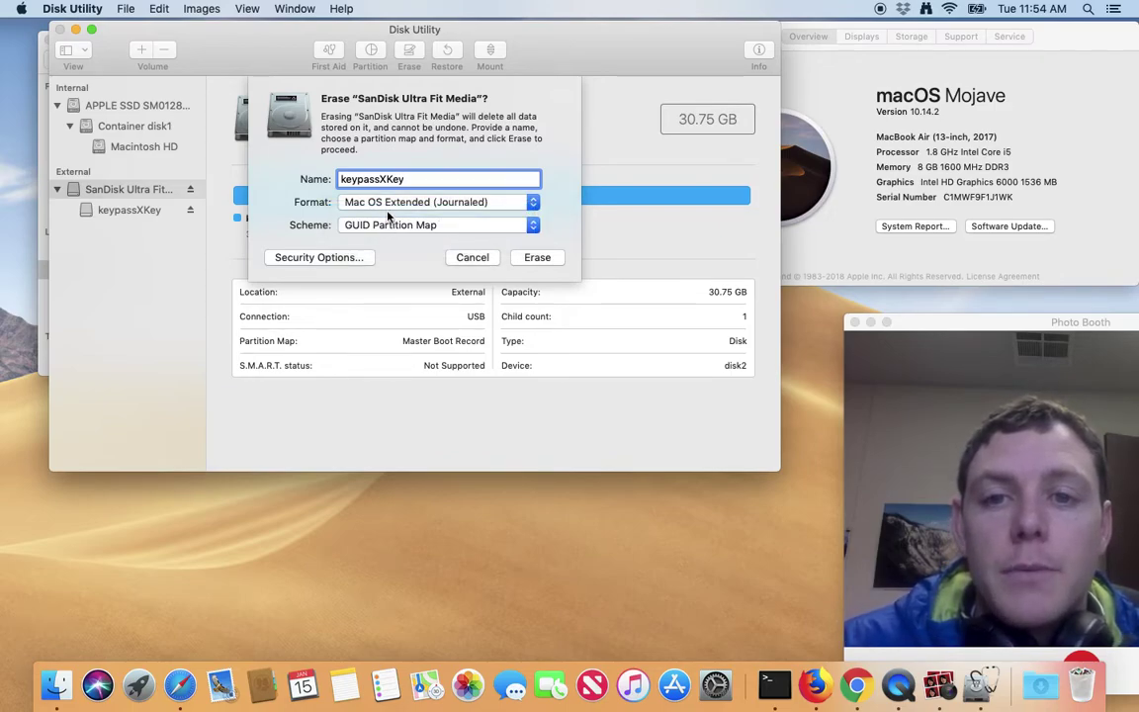
click(388, 205)
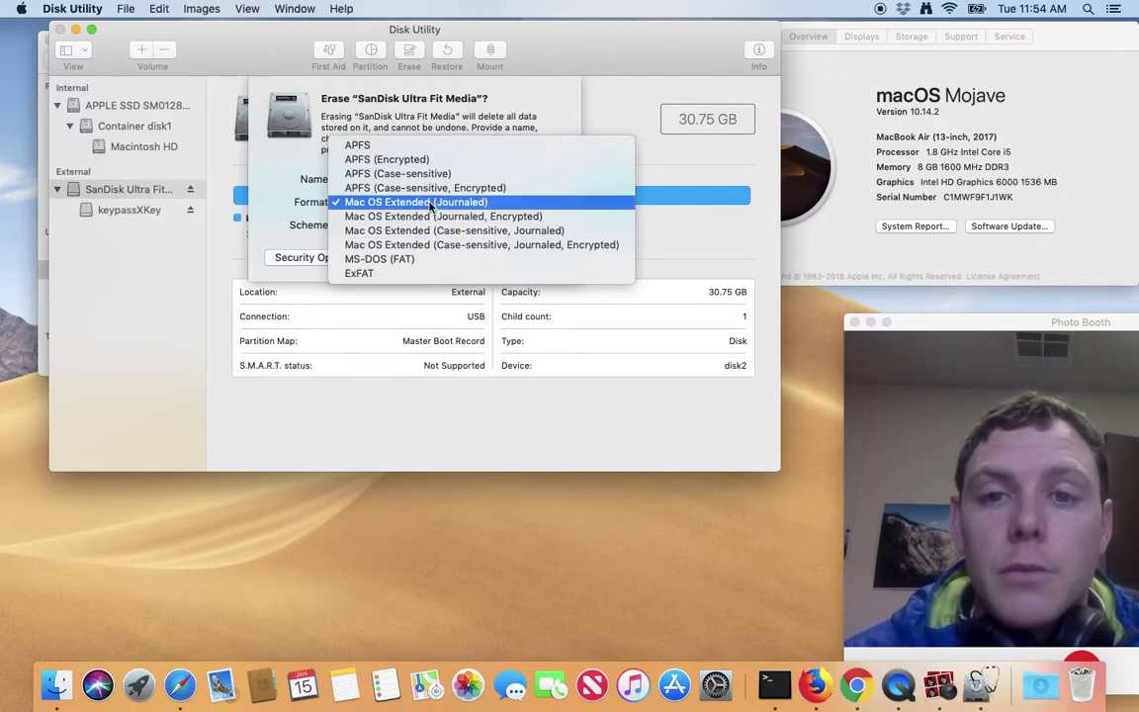
click(430, 204)
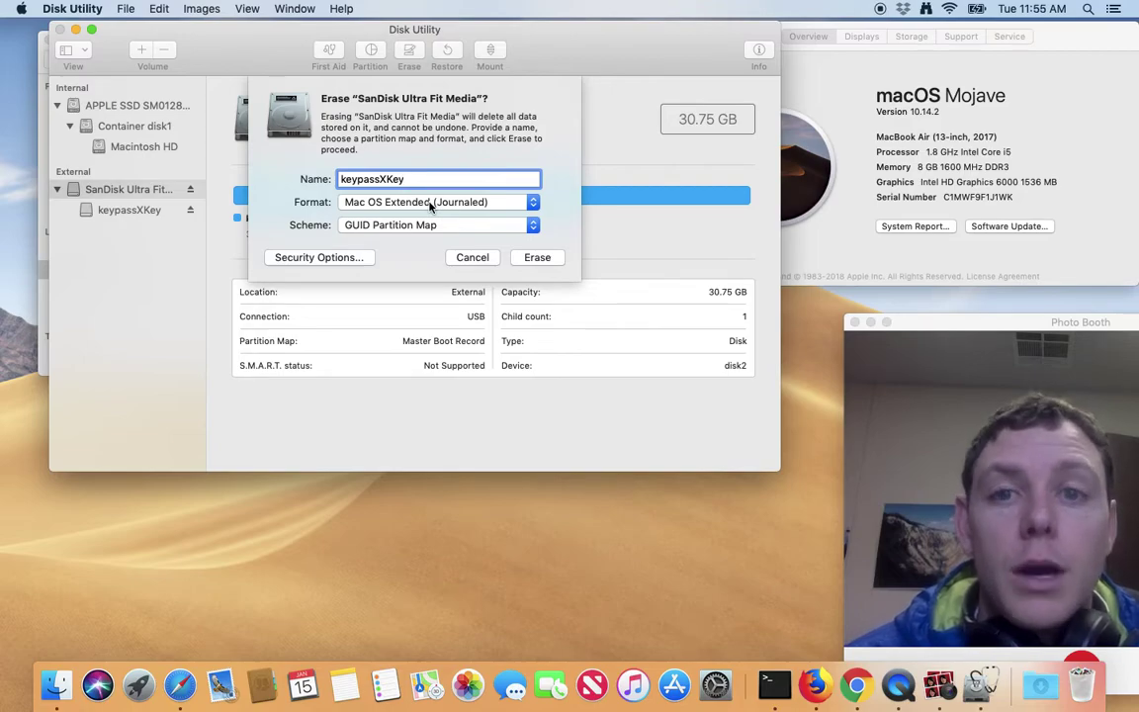
Keep Mac OS Extended (Journaled) as the format and erase the SanDisk drive.
click(430, 206)
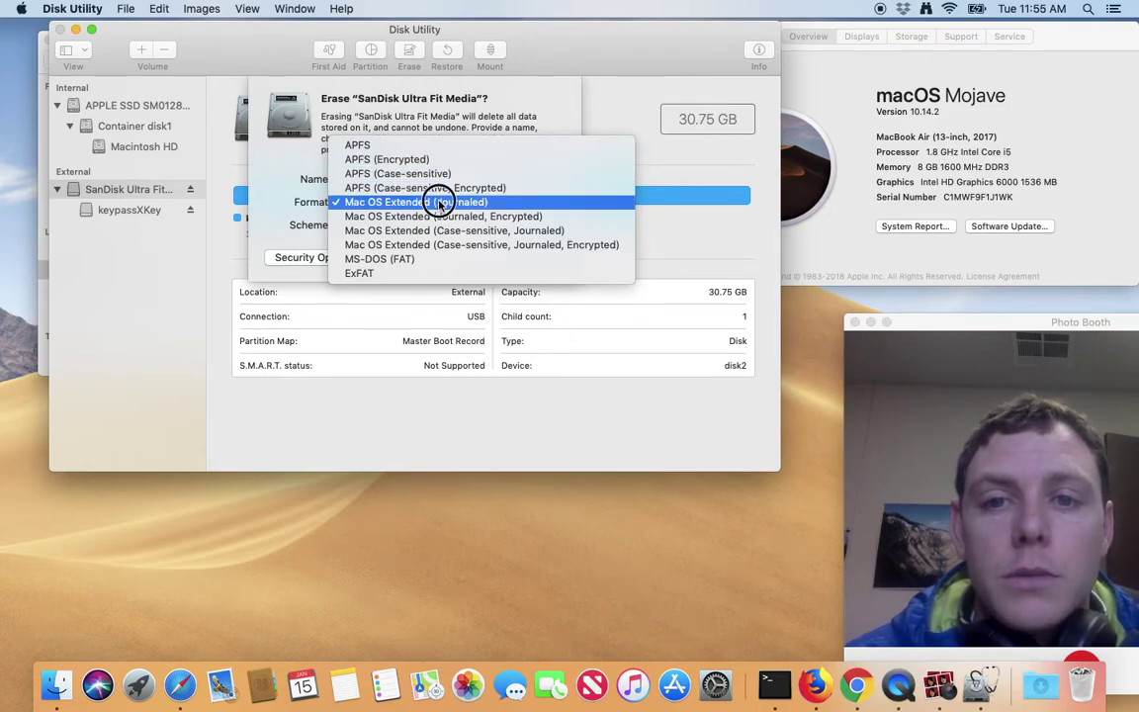
click(435, 202)
click(544, 258)
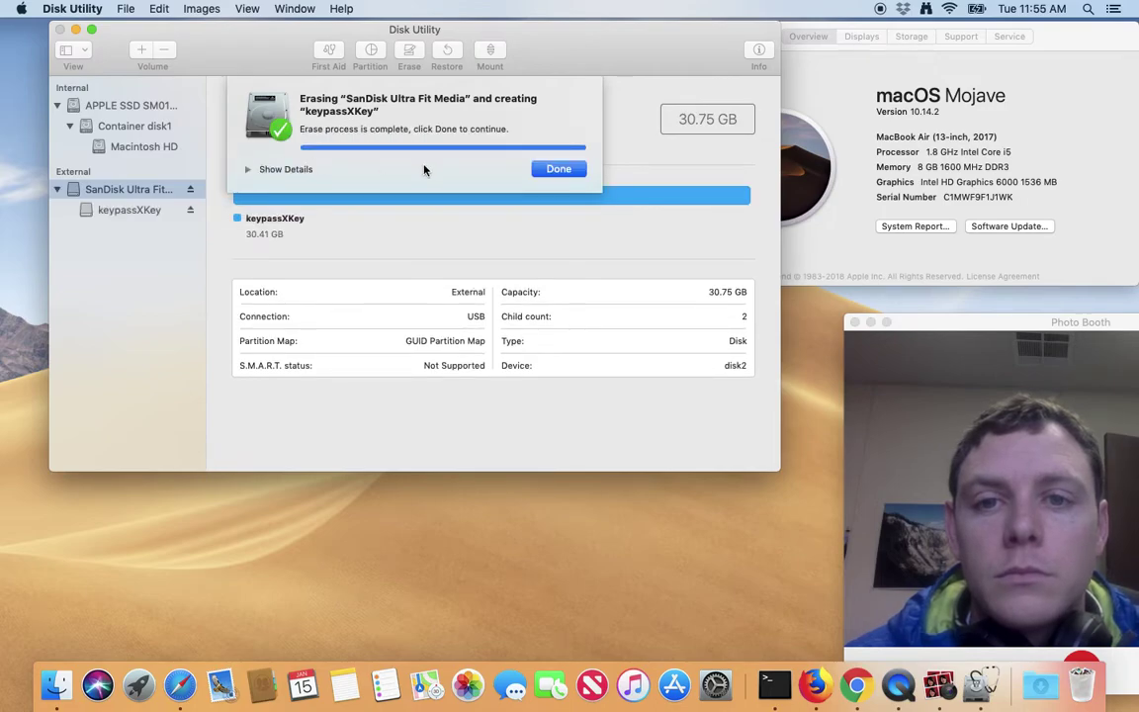
Dismiss the erase-complete sheet and bring up the SanDisk disk's context menu.
click(541, 170)
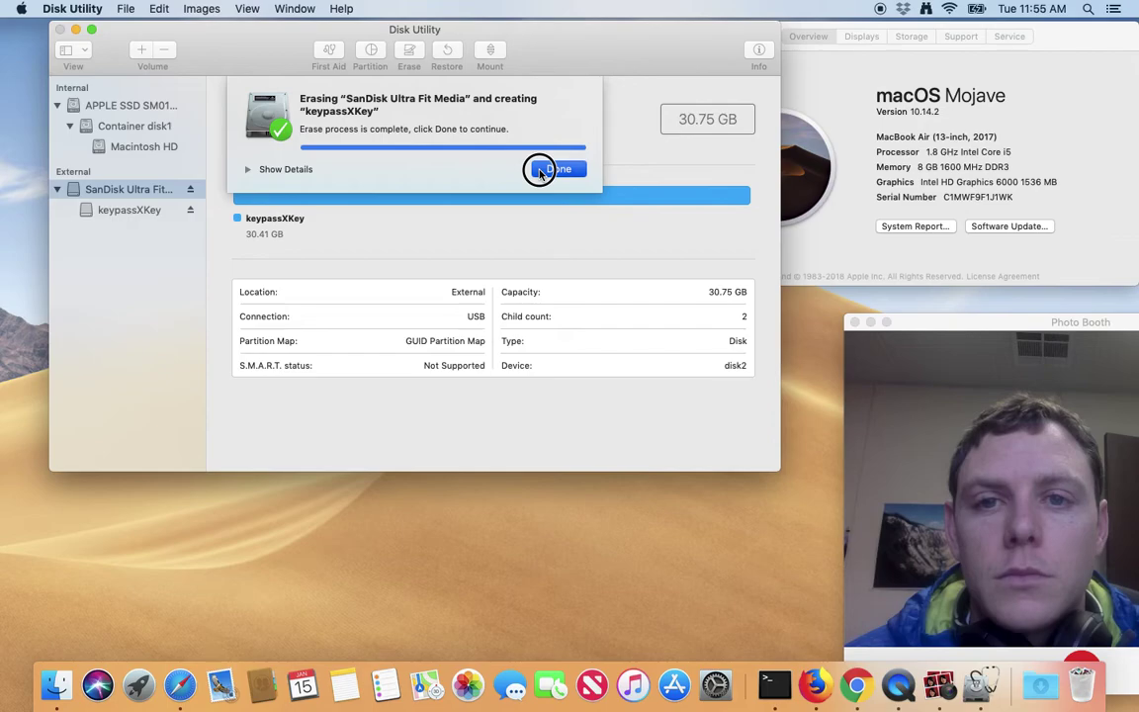
right_click(107, 193)
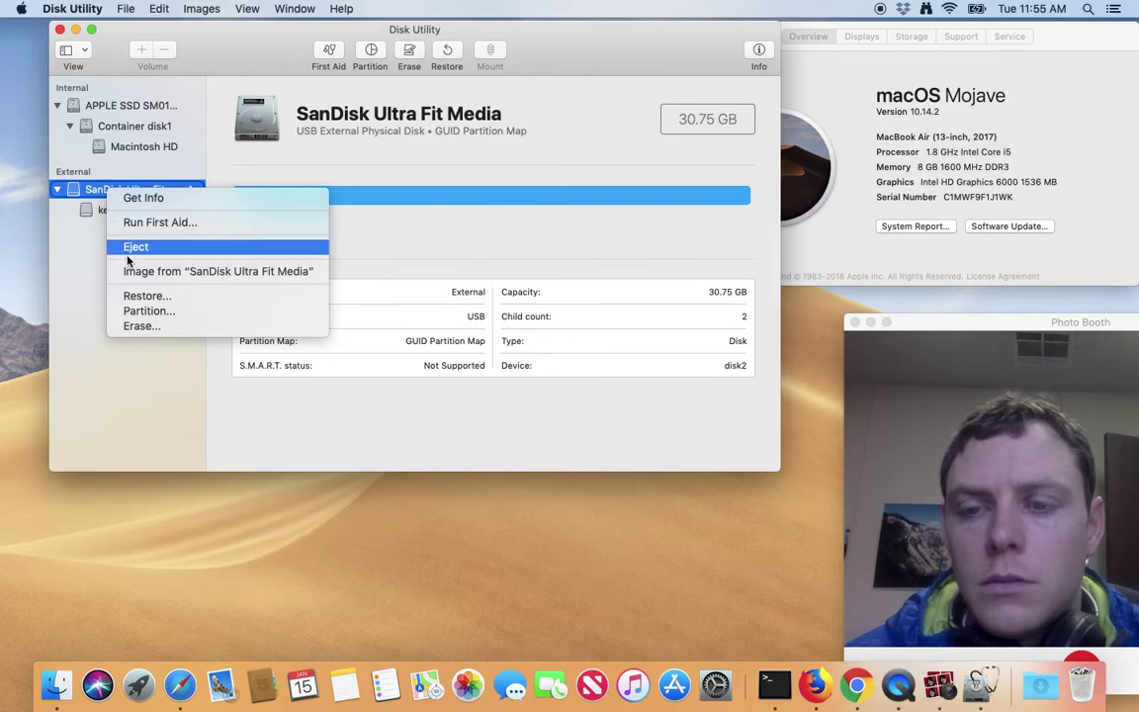
Reselect the whole SanDisk Ultra Fit Media drive and start a new erase.
click(89, 211)
click(89, 211)
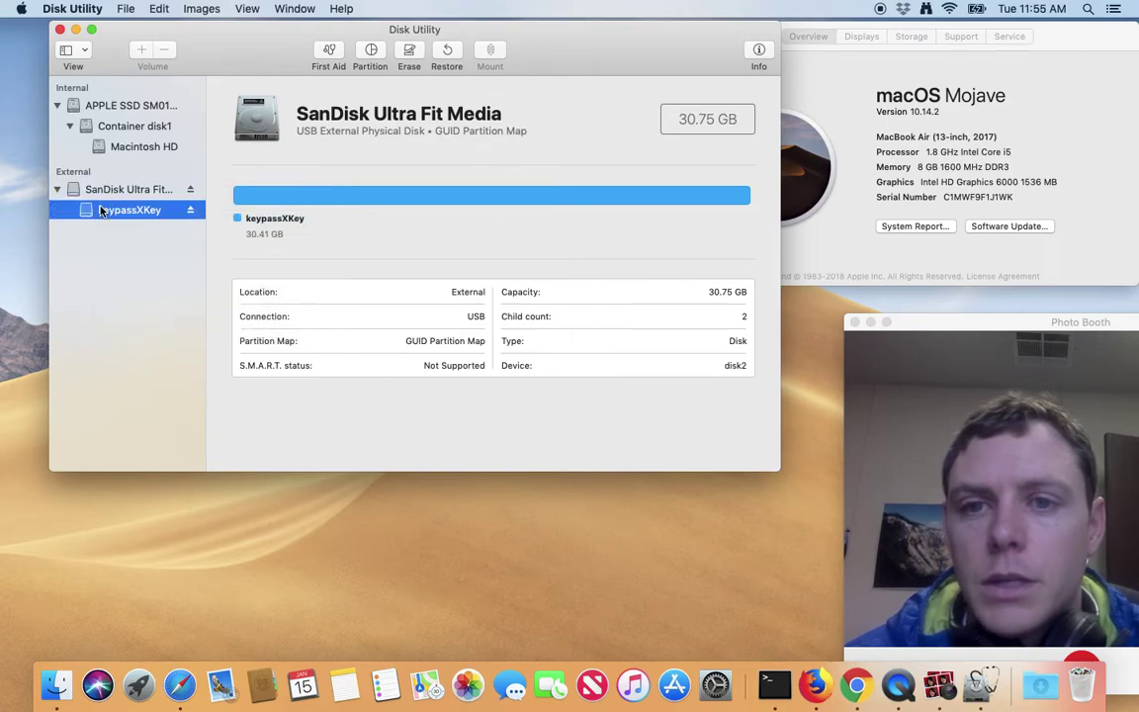
click(114, 189)
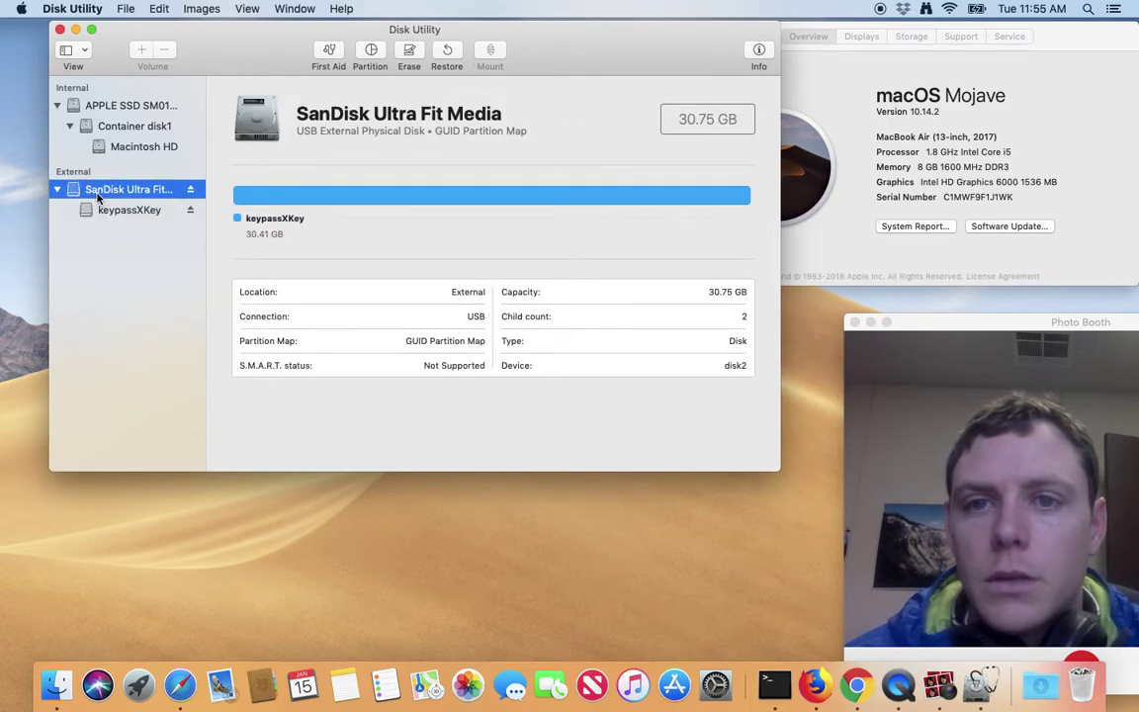
click(407, 51)
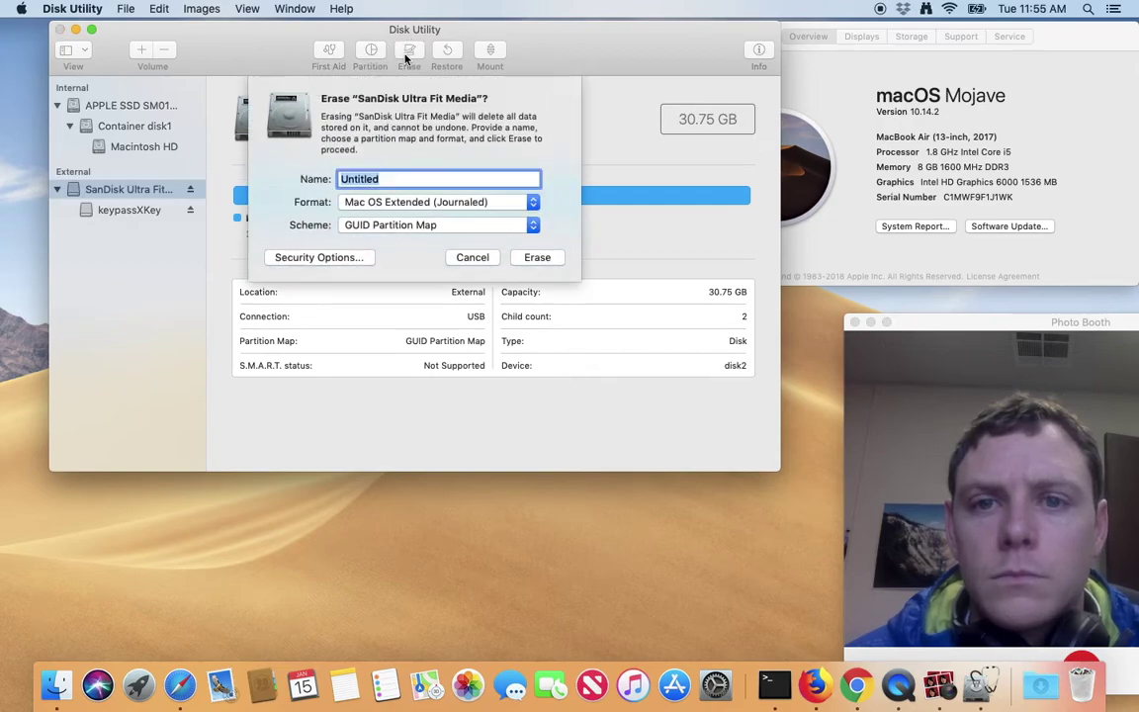
Set the erase format to APFS (Encrypted) to reach the password prompt.
click(438, 205)
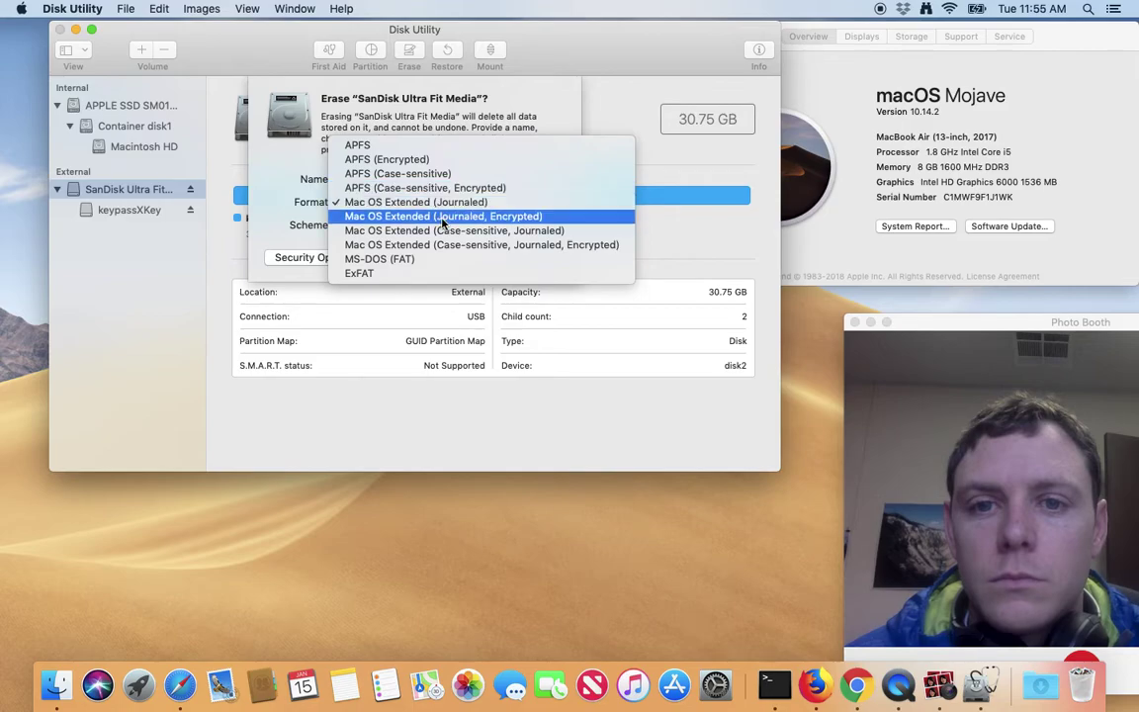
click(441, 217)
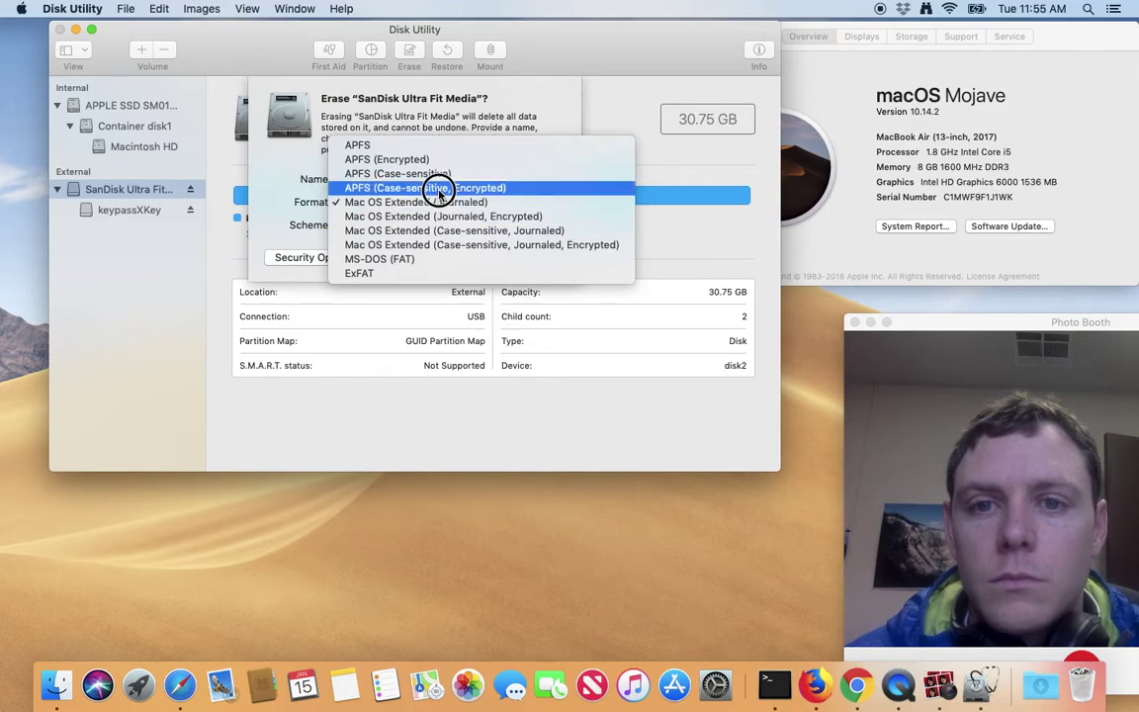
click(440, 196)
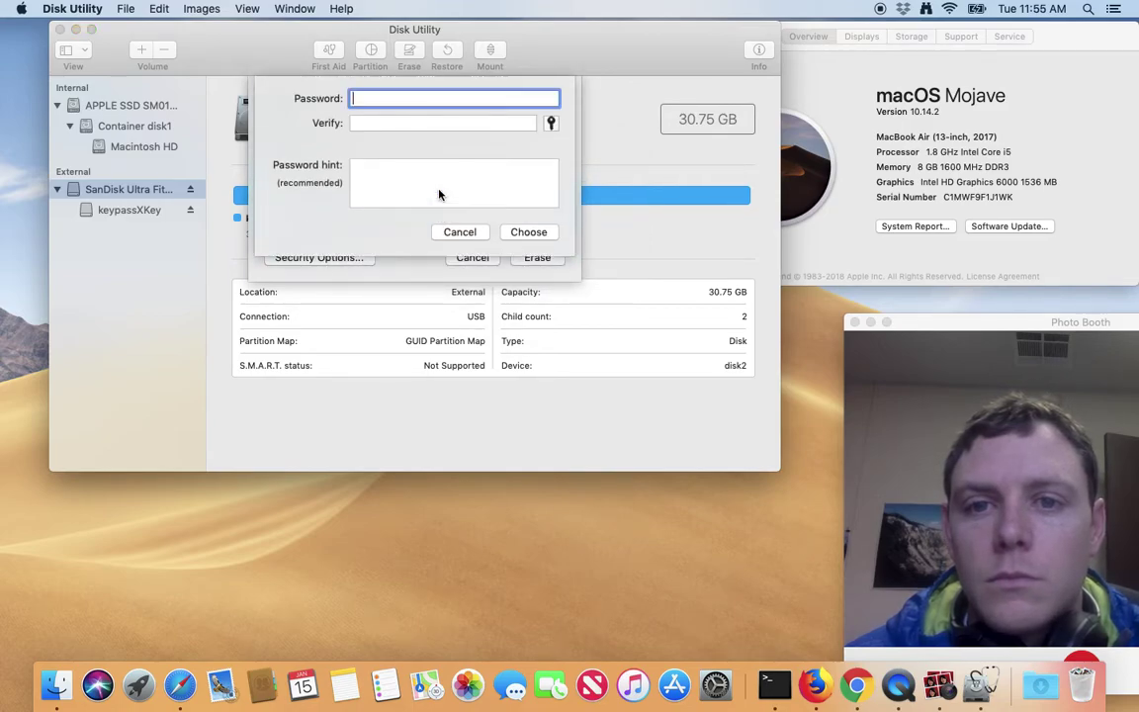
click(451, 229)
click(452, 211)
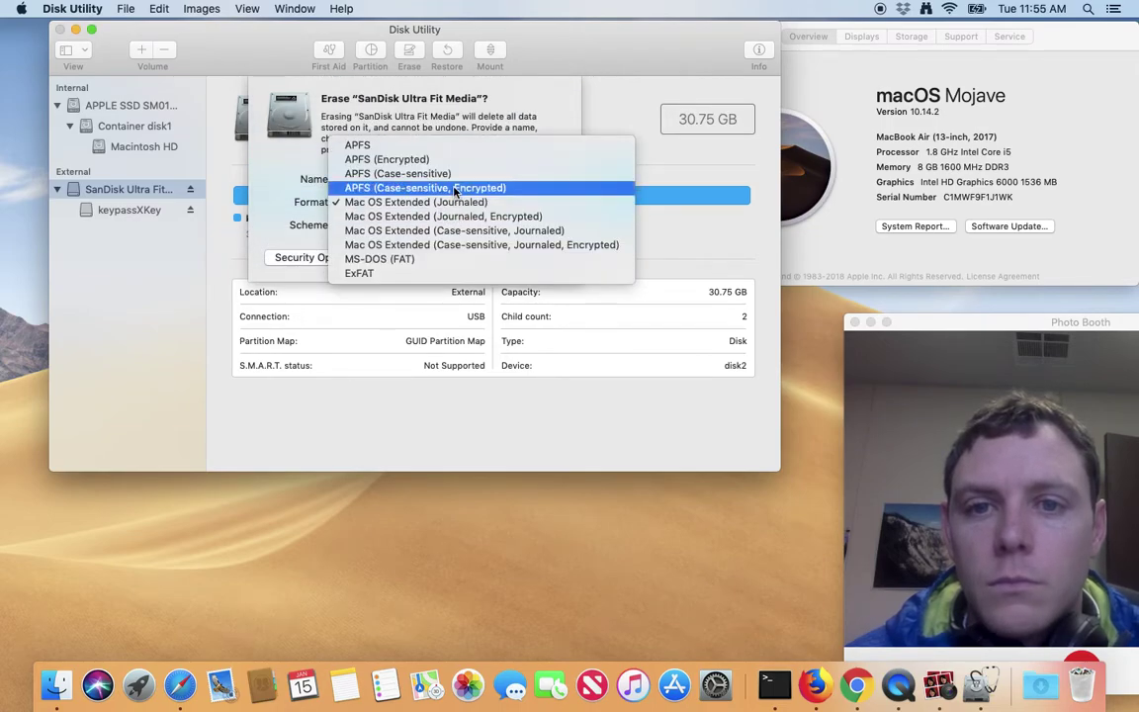
click(439, 159)
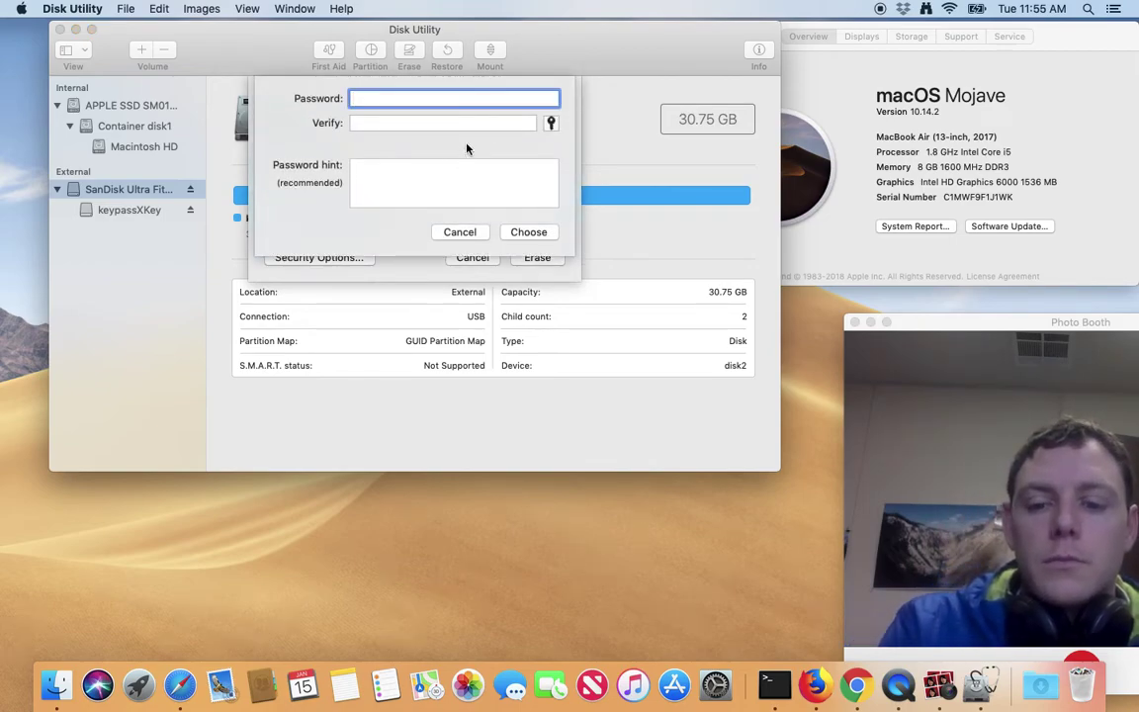
Enter the encryption password and type it again in Verify.
text(•••••••)
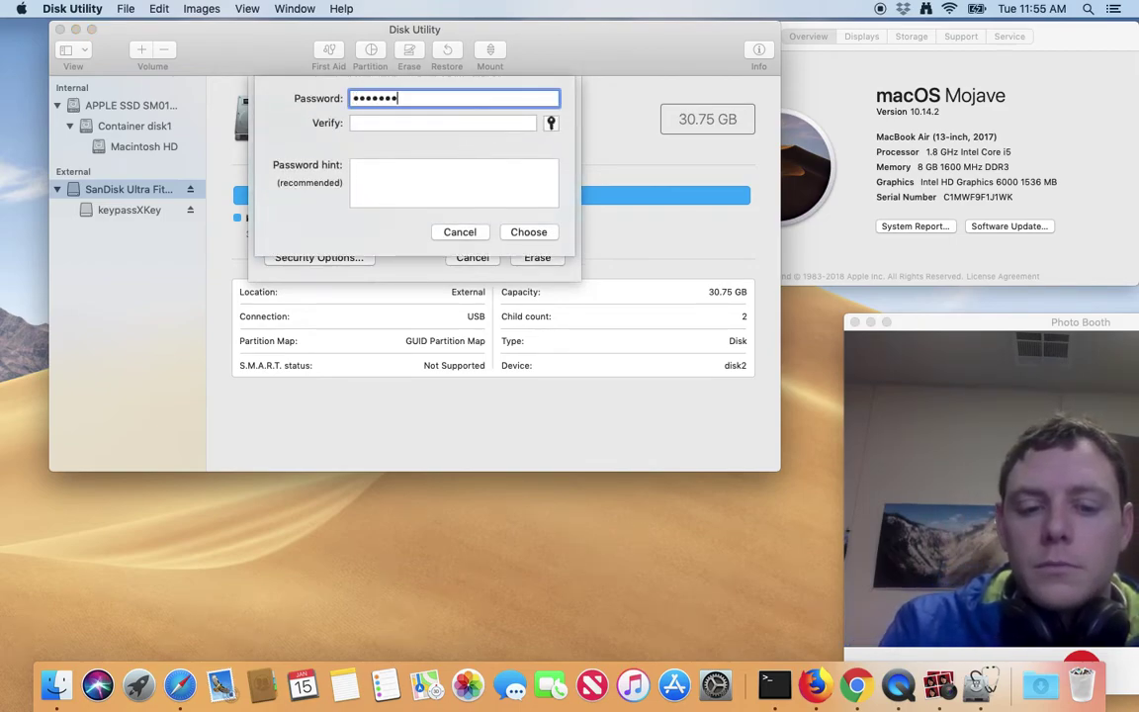
key(BackSpace)
key(BackSpace)
key(BackSpace)
key(BackSpace)
key(BackSpace)
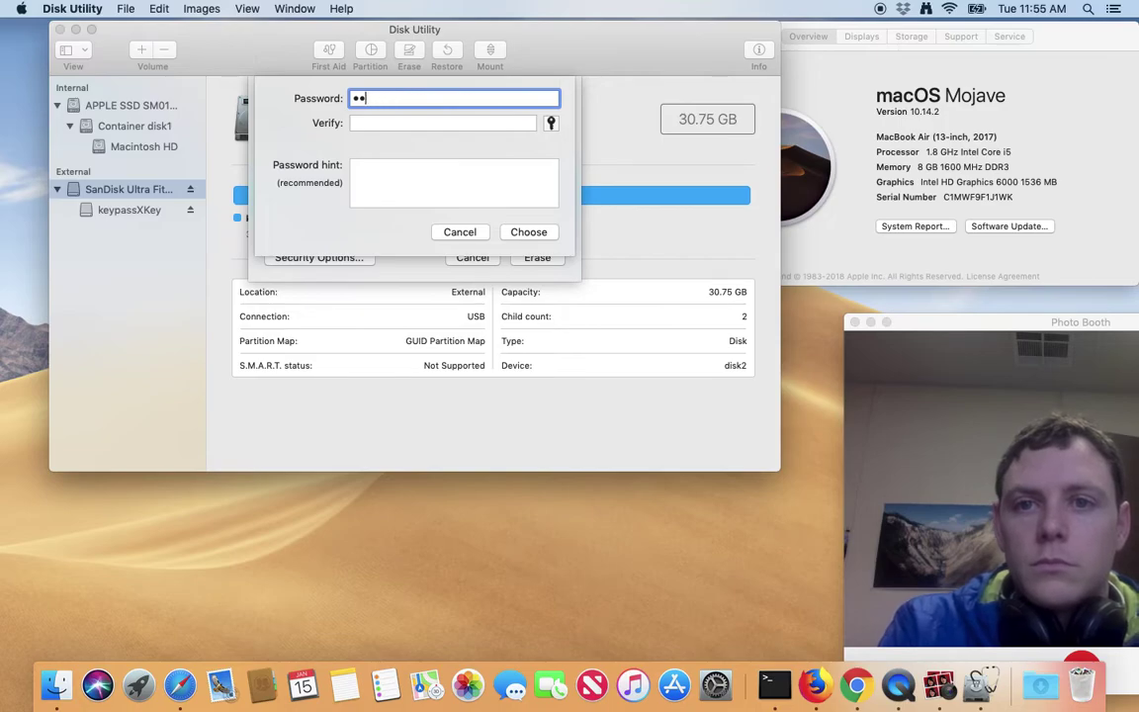
text(••••••••)
key(Tab)
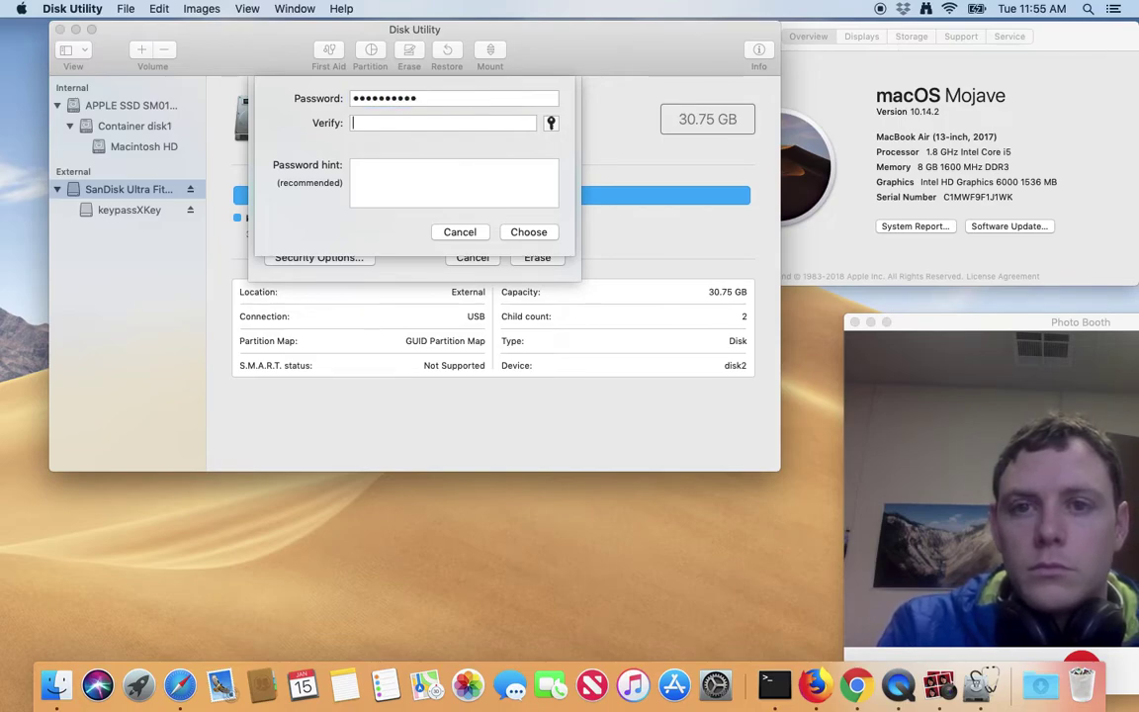
text(••••••••••)
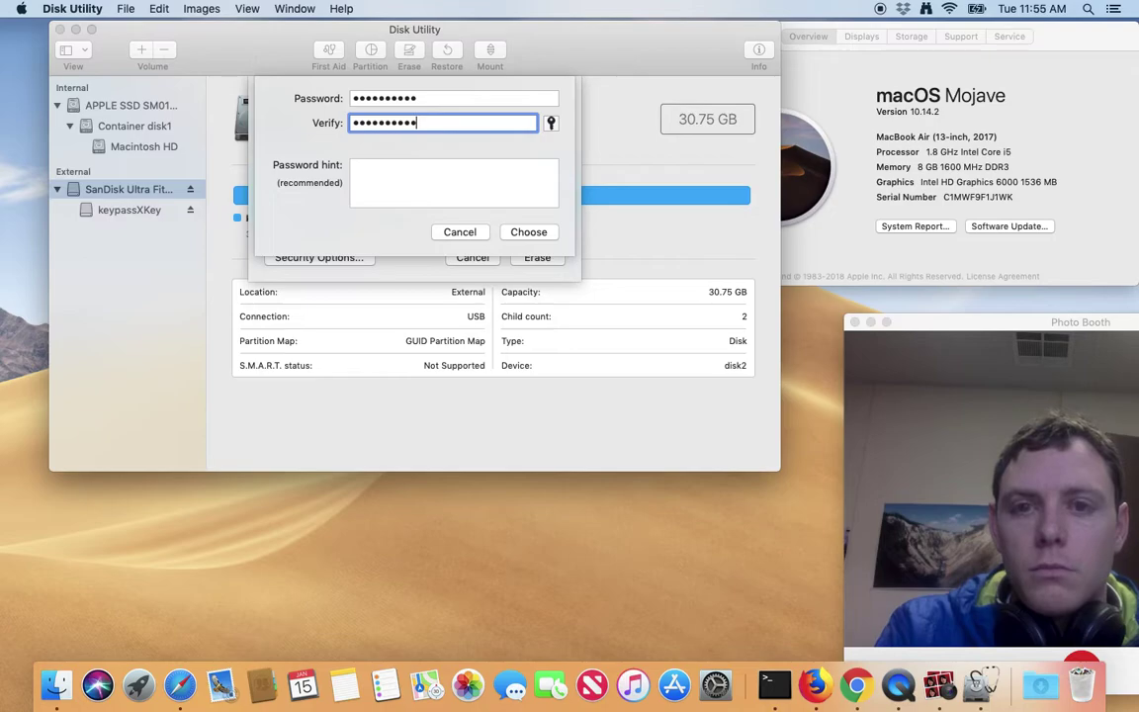
click(449, 186)
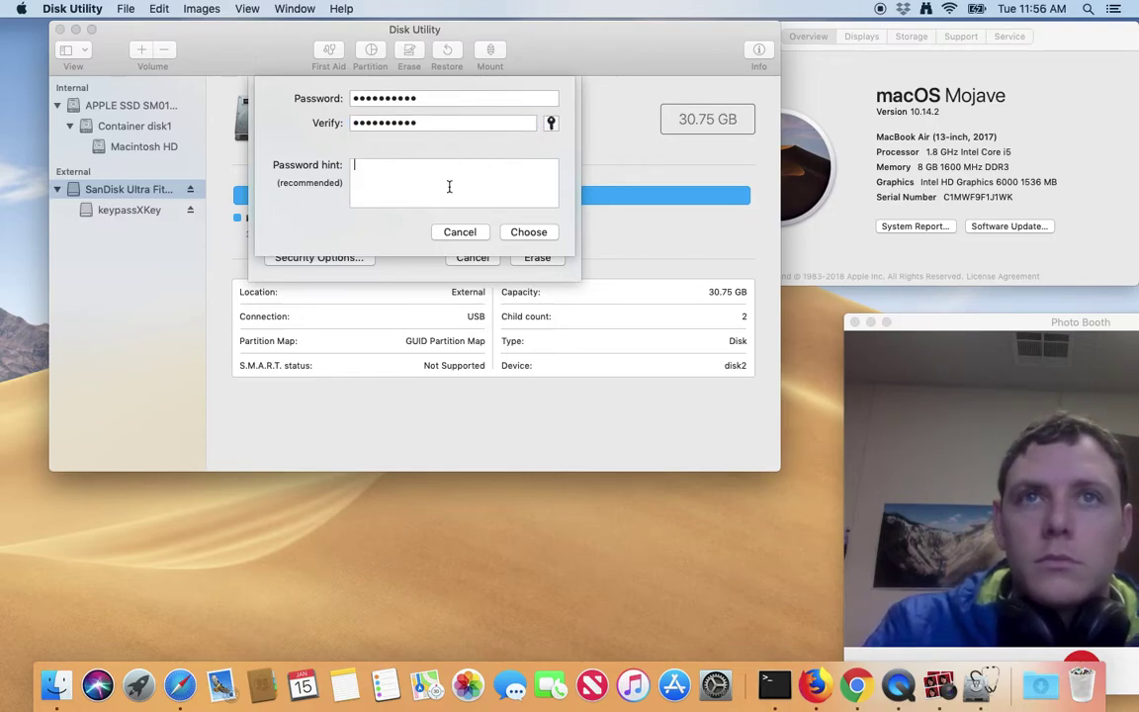
text(atm)
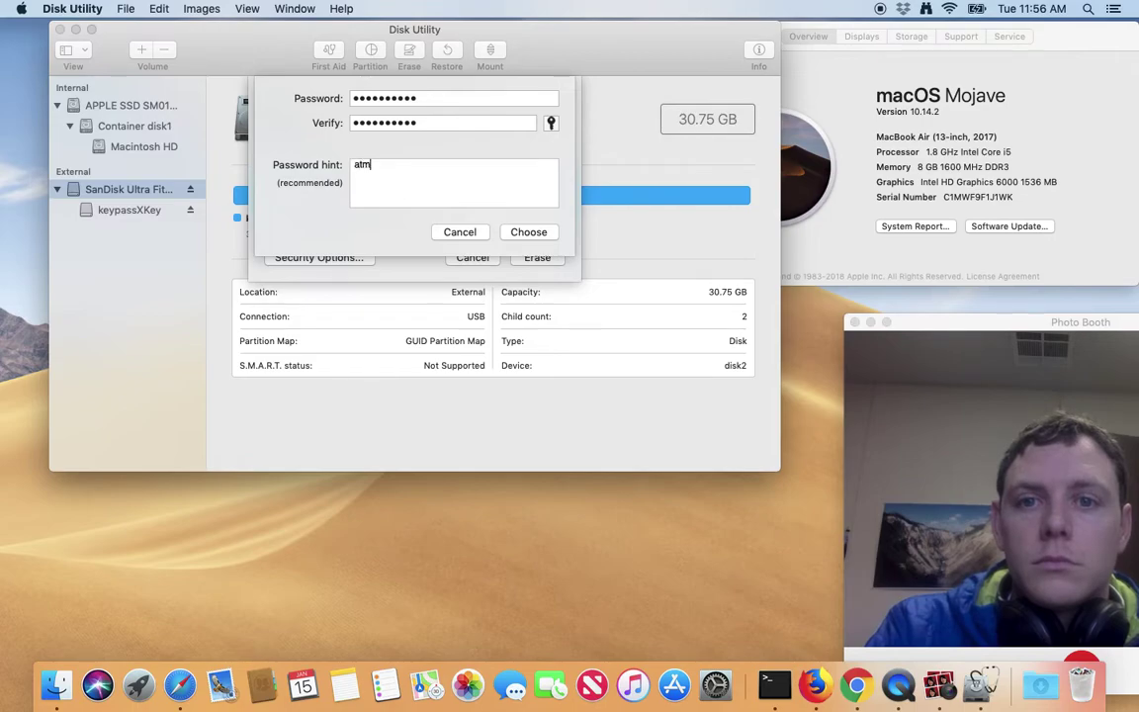
text(ospher)
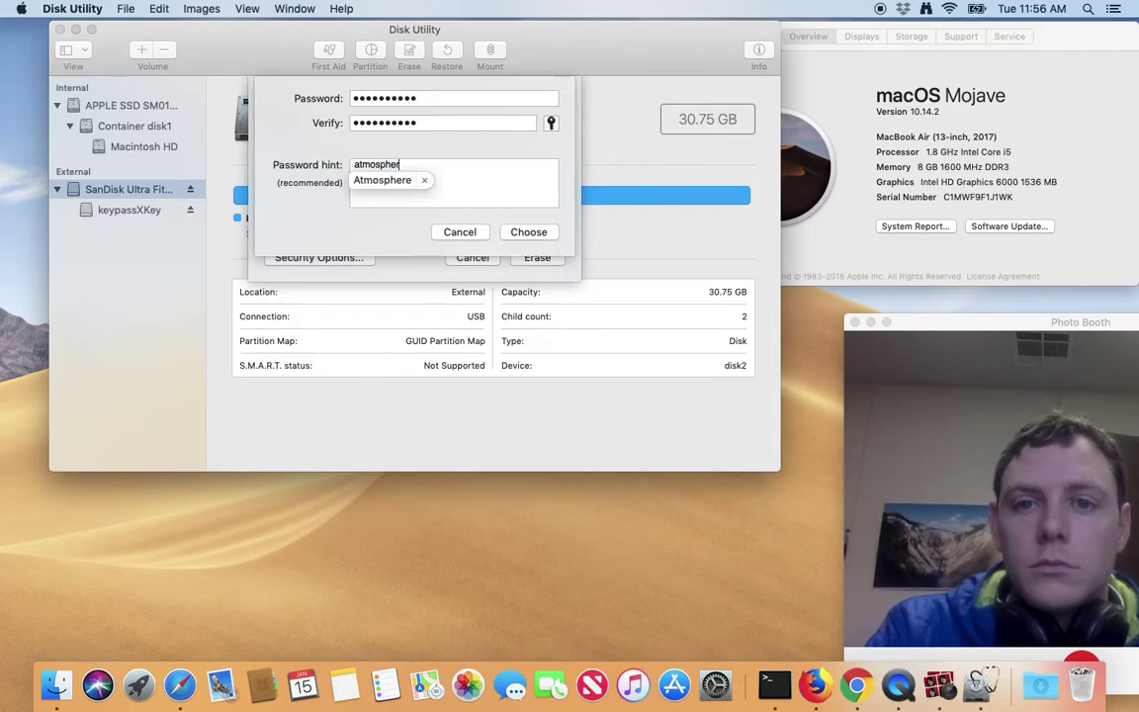
click(401, 179)
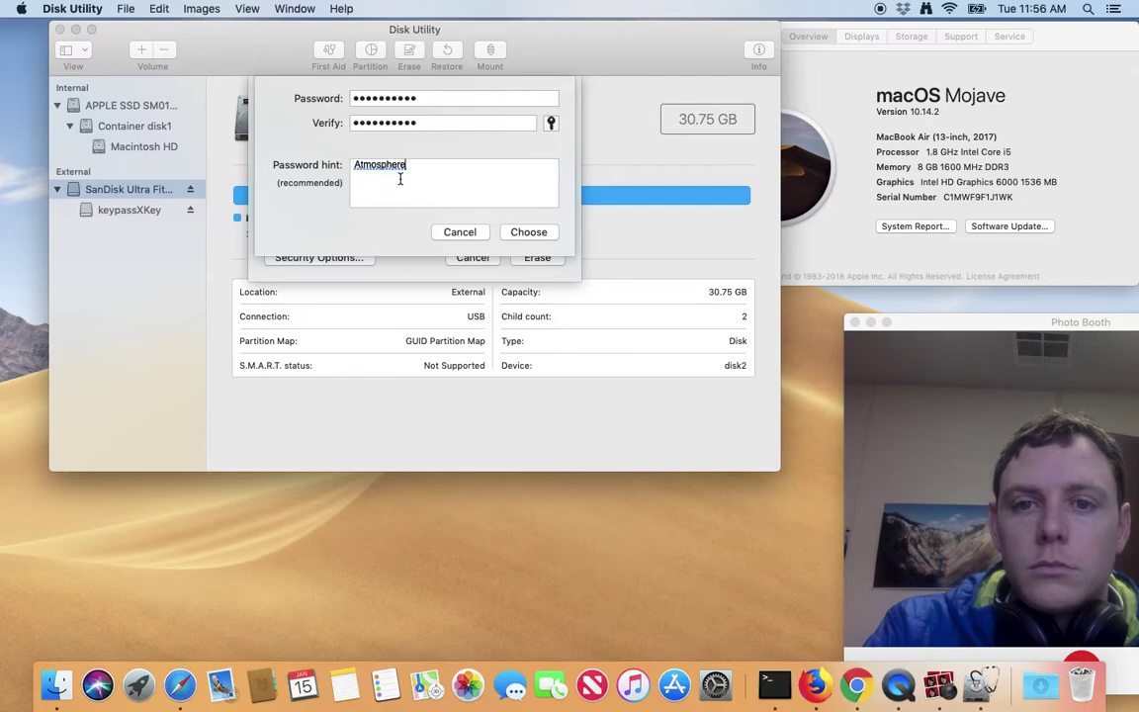
text(.)
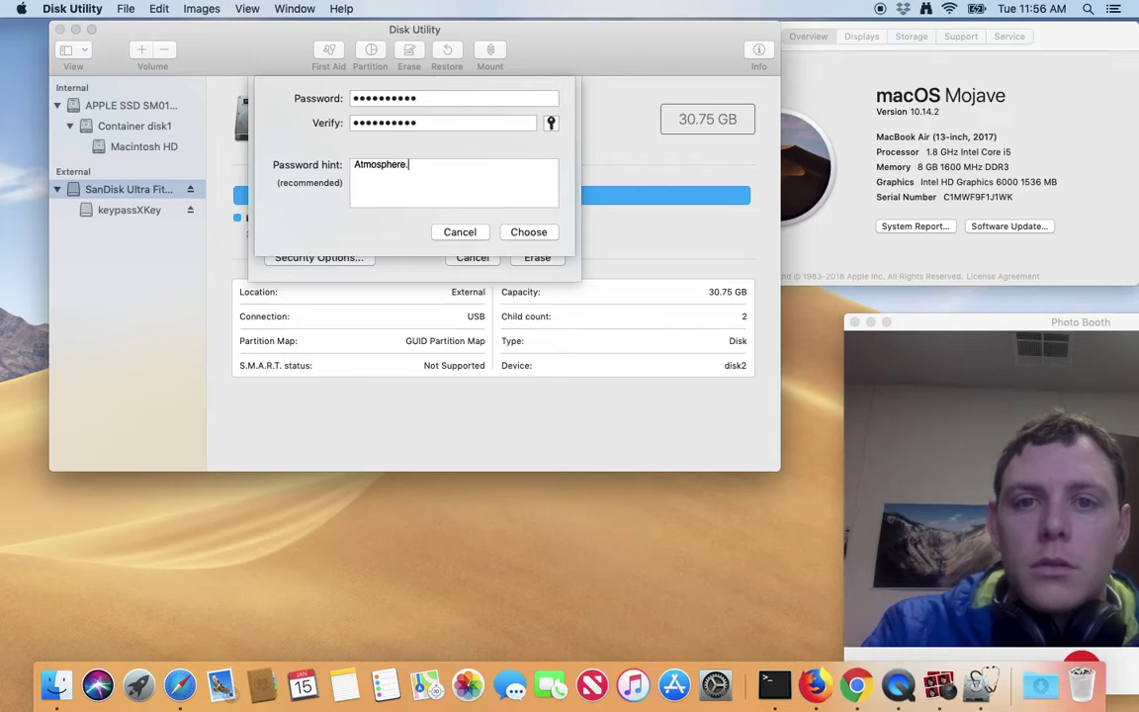
text(Musice)
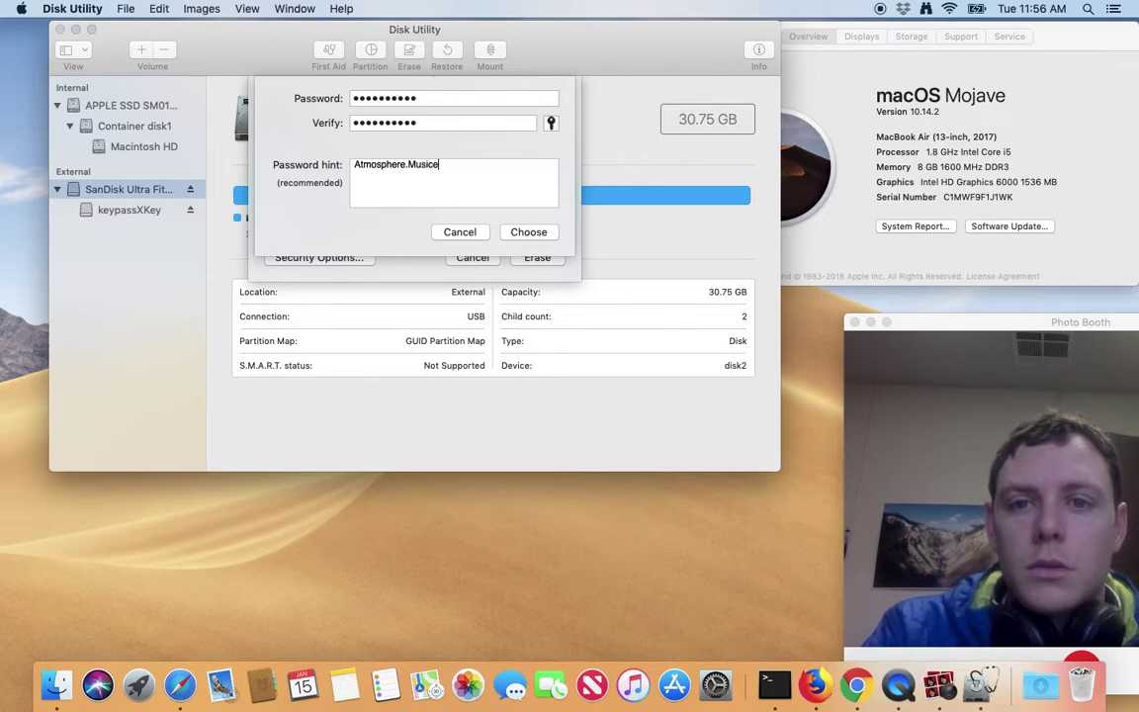
text(.No)
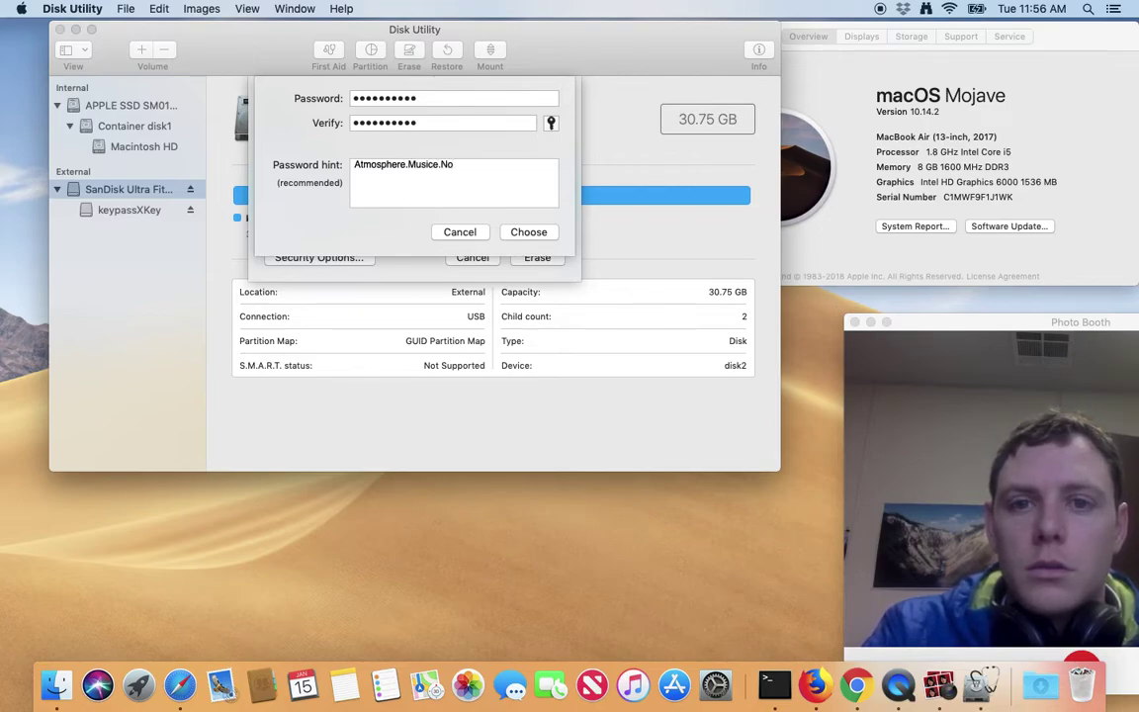
text(?)
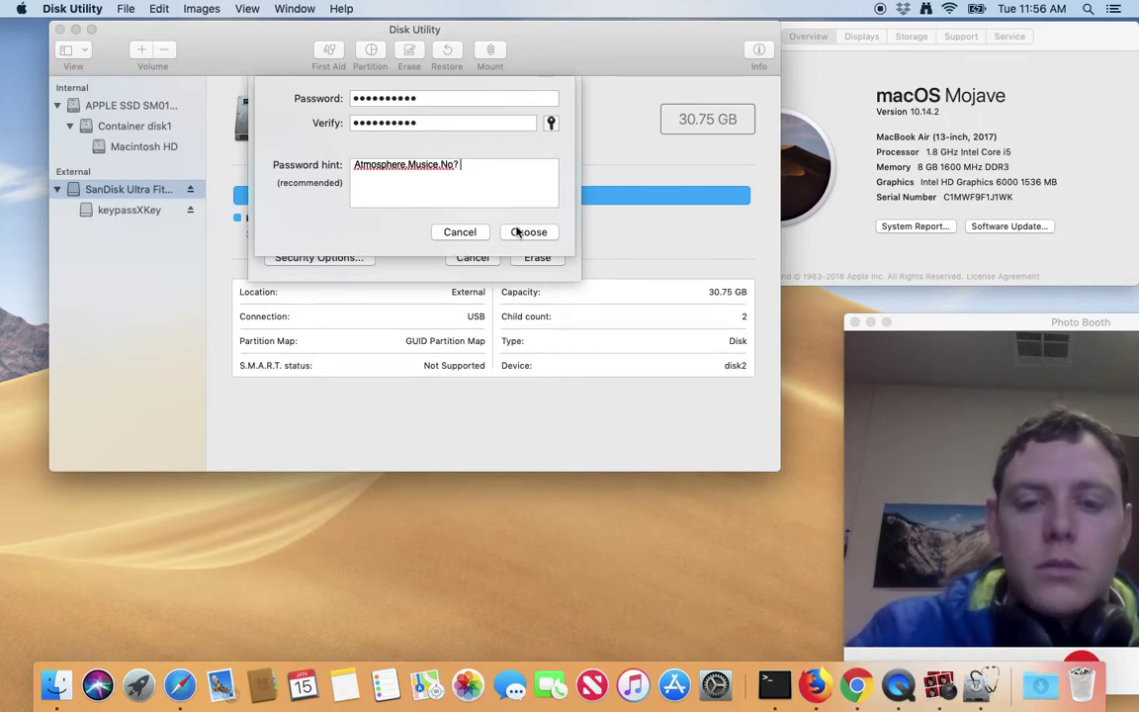
text( Earth Core)
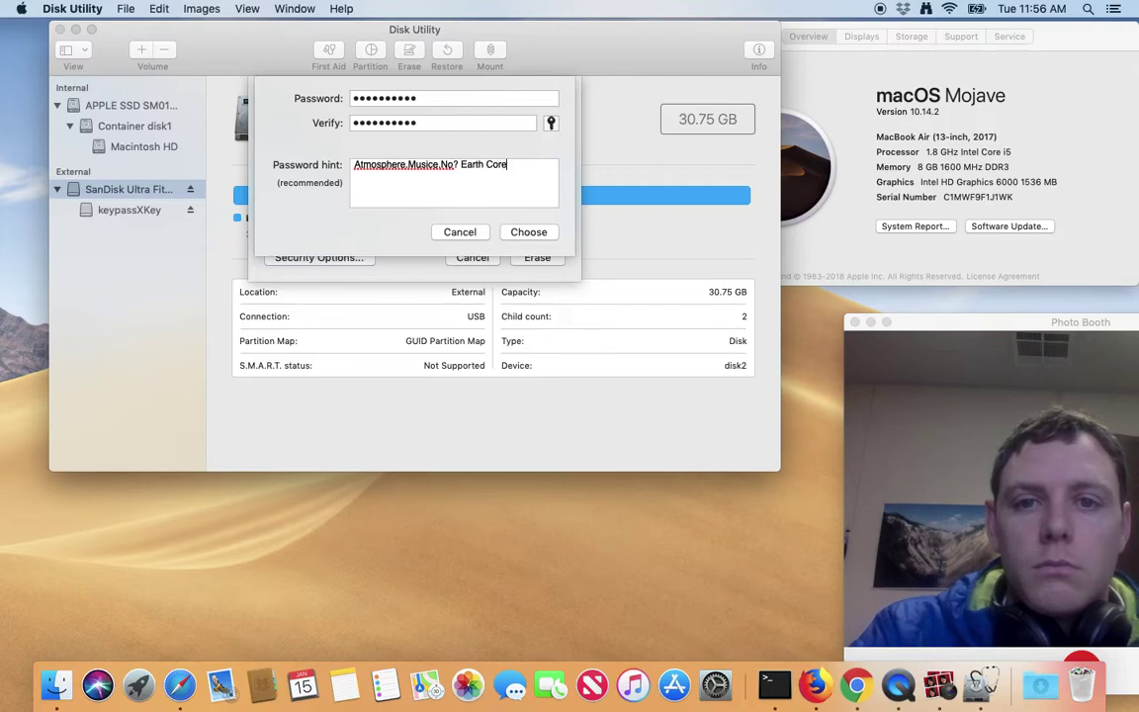
Confirm the encryption password and hint, name the volume keypassXKey, and erase the SanDisk drive.
click(532, 232)
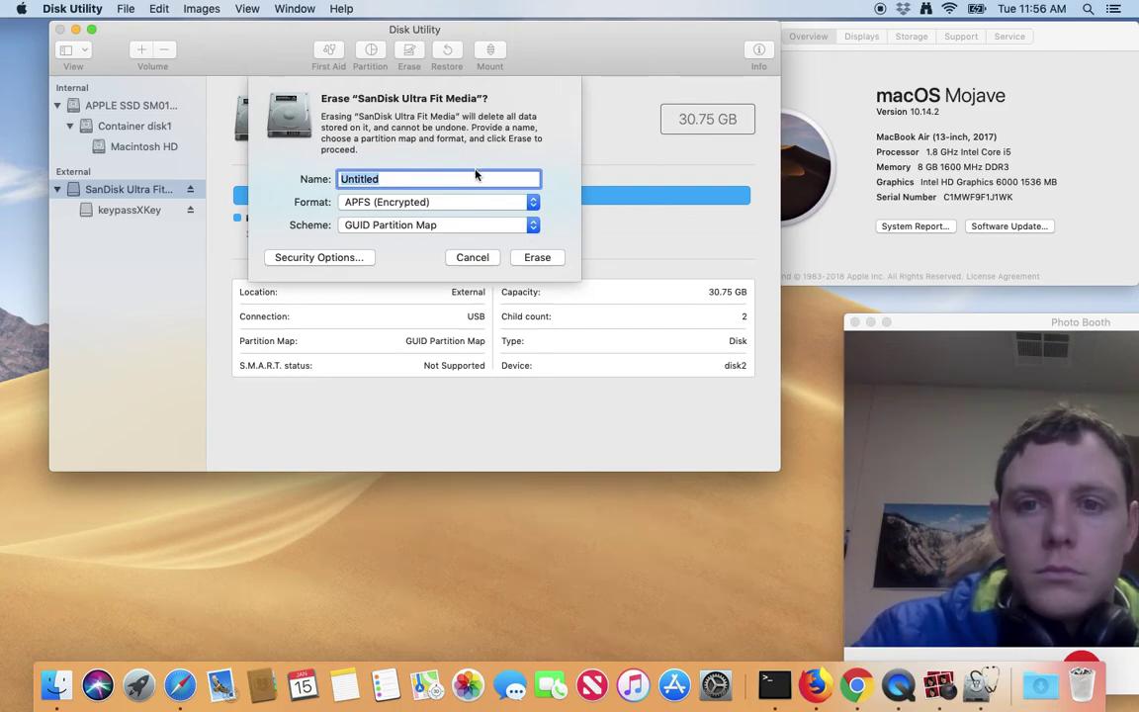
text(keypassXKey)
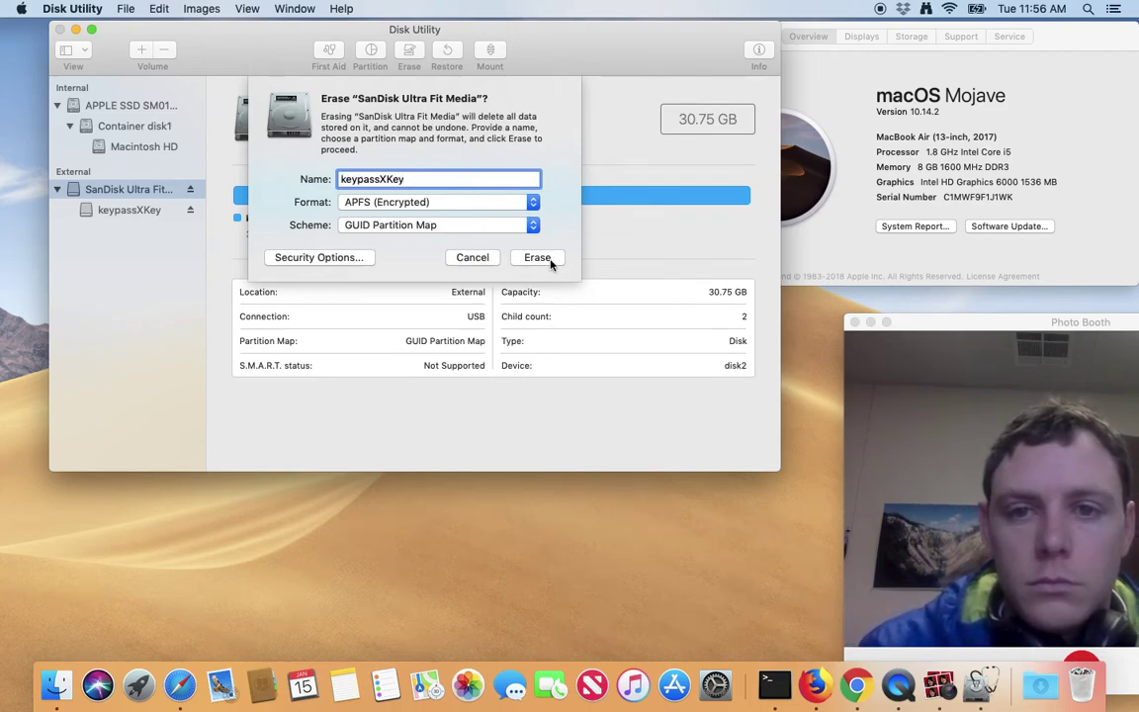
click(549, 259)
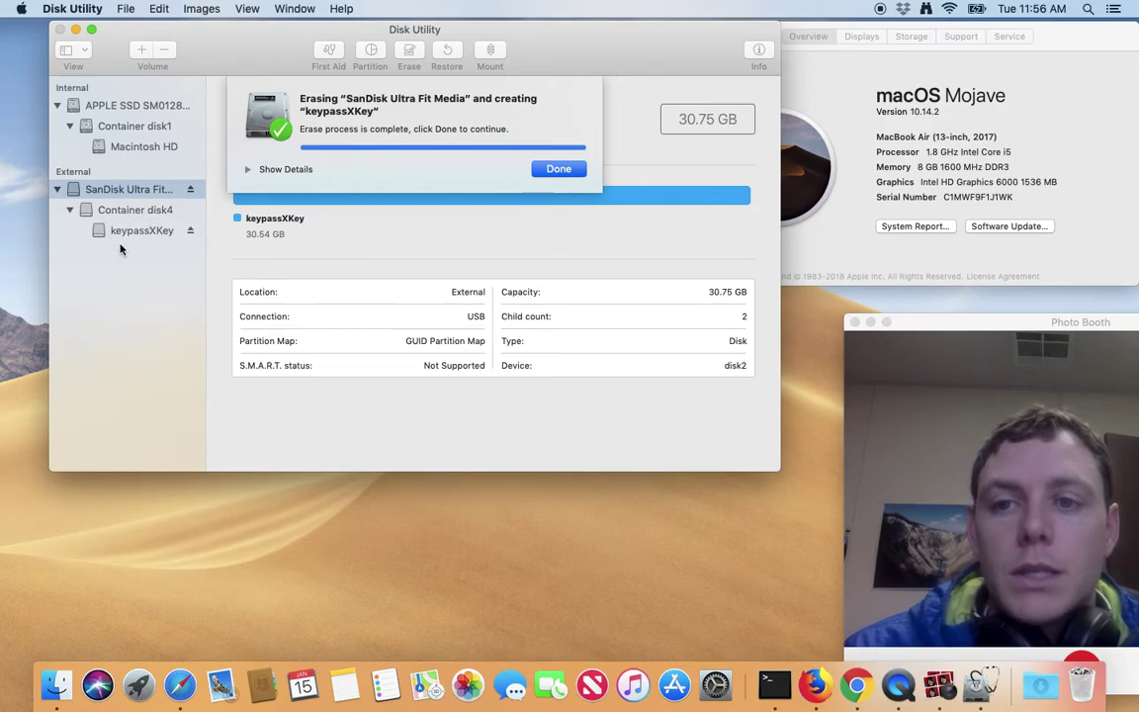
Dismiss the completed erase summary and eject the SanDisk flash drive.
click(558, 168)
click(190, 190)
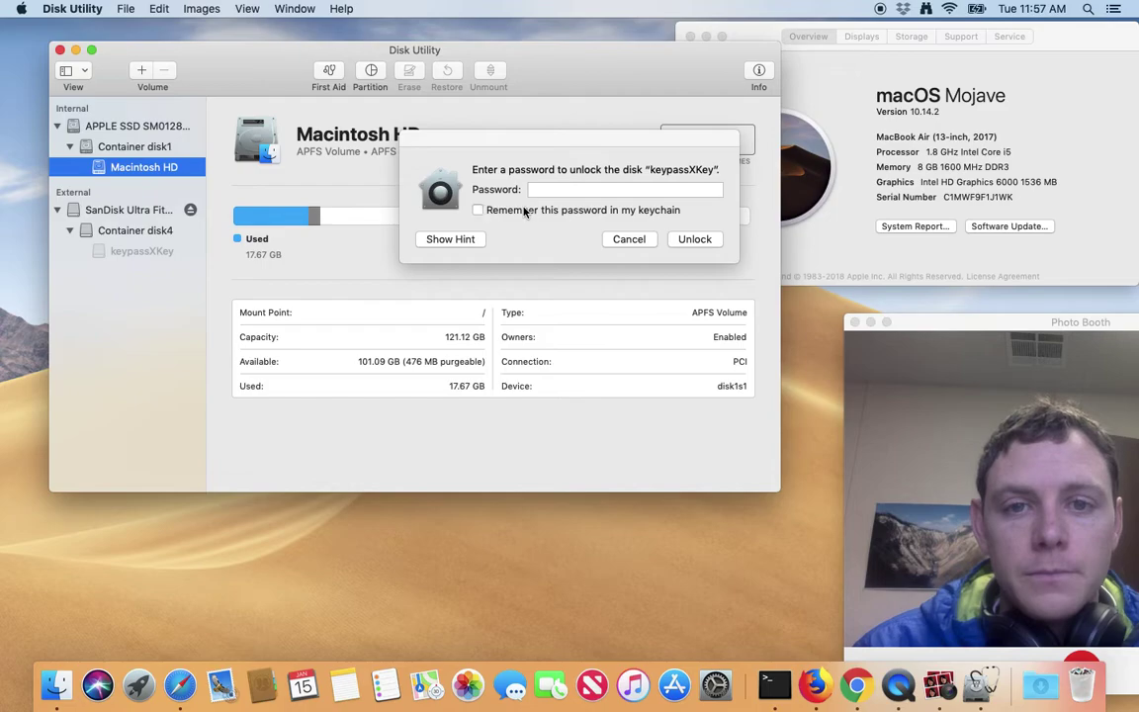
Show the password hint, enter the disk password, and unlock the keypassXKey volume.
click(551, 189)
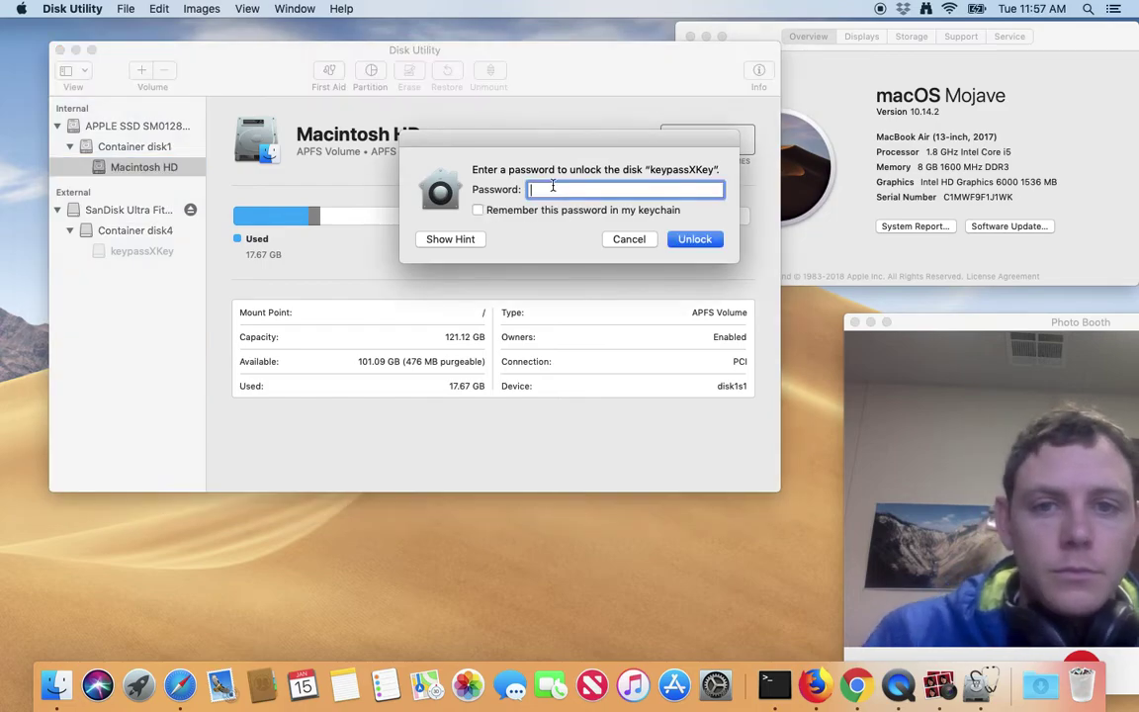
click(448, 238)
text(•••••••)
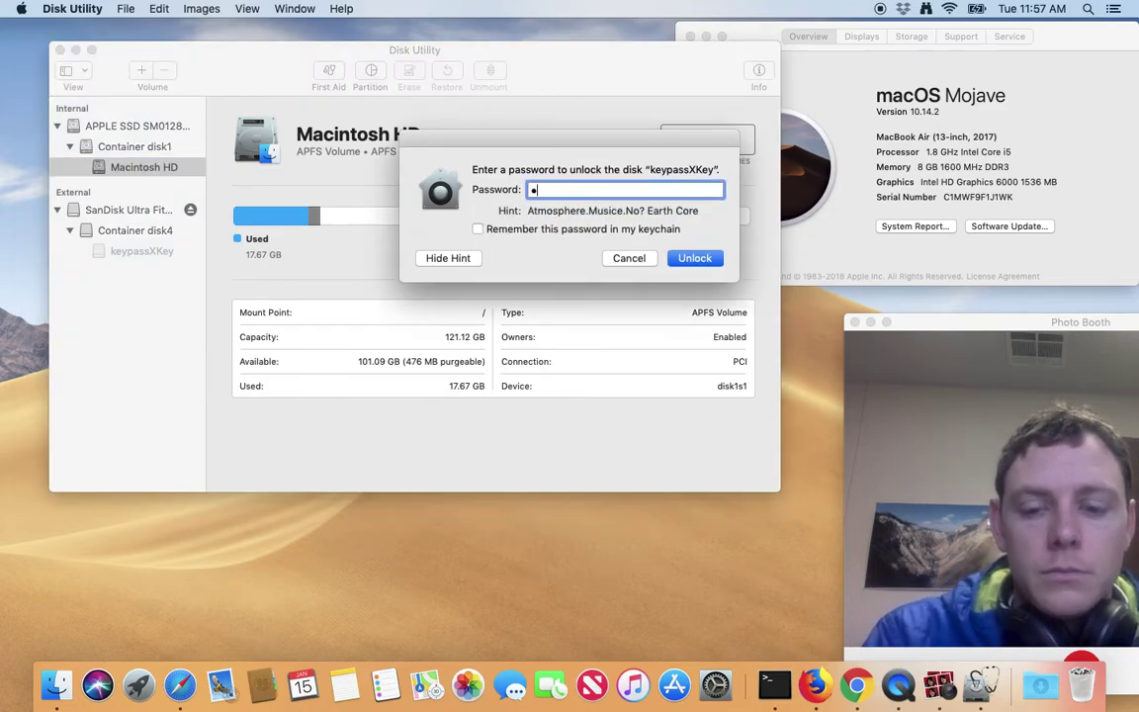
text(•••)
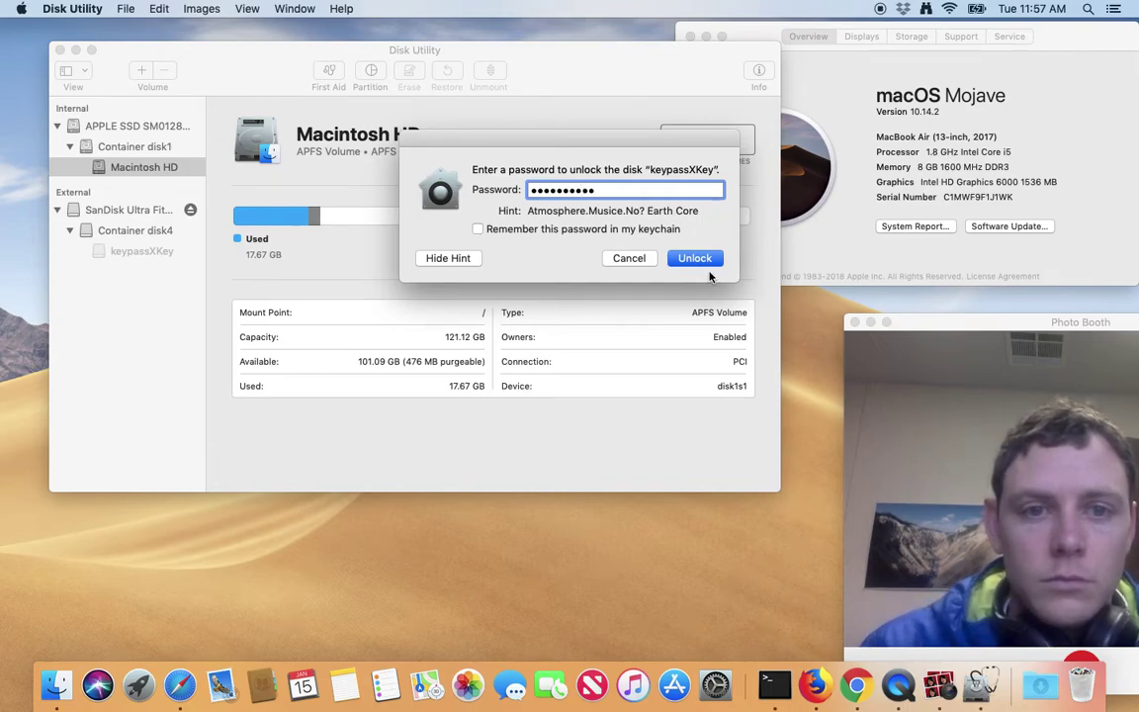
click(708, 262)
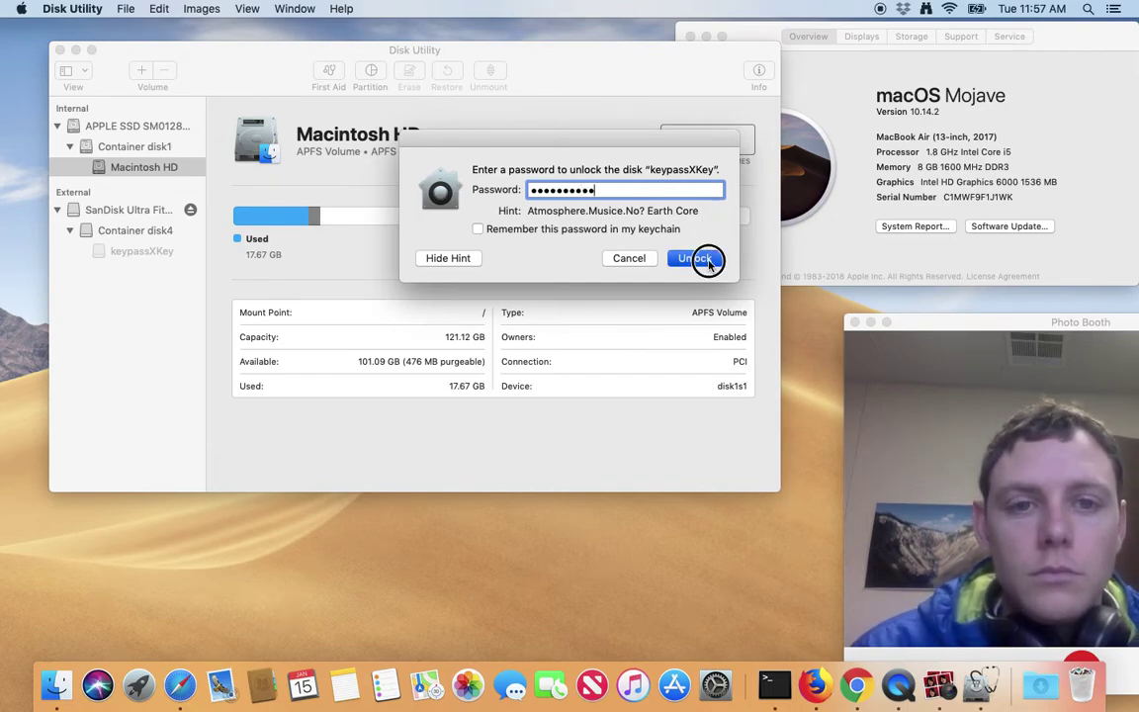